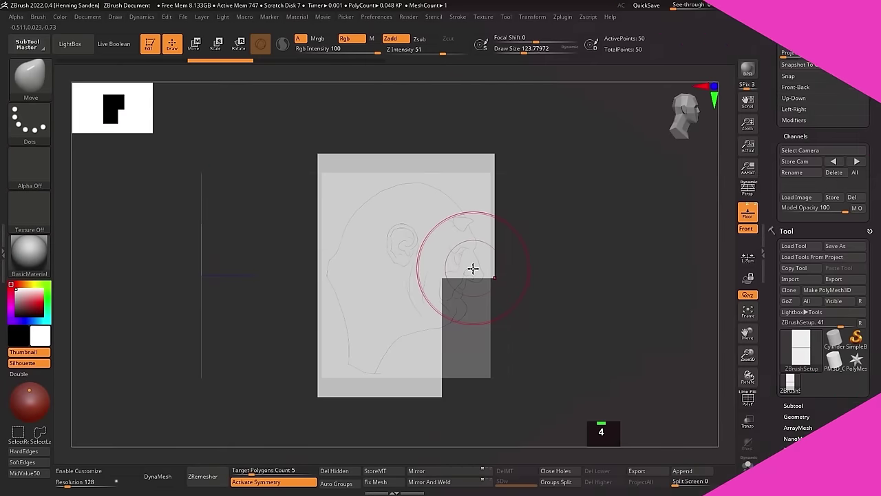
Step: Shape the low-poly block with the Move brush to follow the side-view head reference, varying the brush size
left_click_drag(449, 275, 449, 329)
right_click_drag(490, 324, 502, 321, "alt")
key("s")
left_click_drag(502, 320, 523, 320)
left_click_drag(497, 163, 471, 203)
left_click_drag(348, 200, 365, 223)
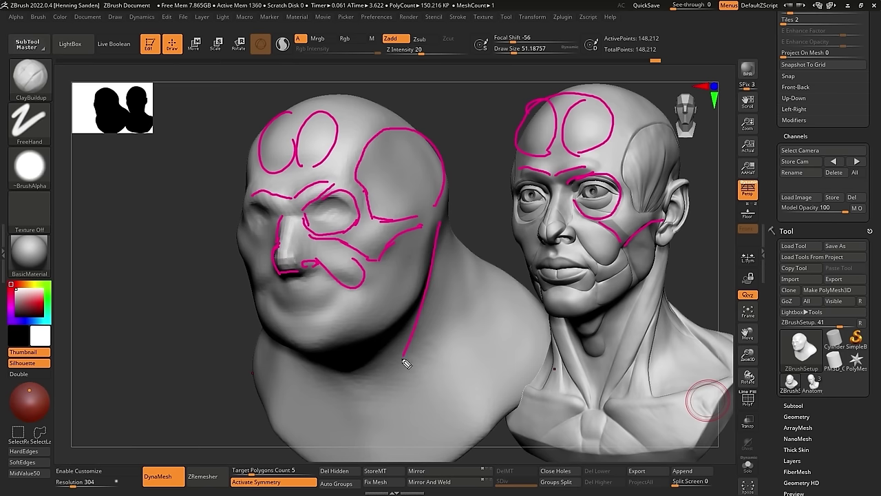
Step: Mark the neck muscle line running down from below the ear on the sculpt and the anatomy reference
left_click_drag(636, 291, 576, 422)
left_click_drag(451, 242, 413, 345)
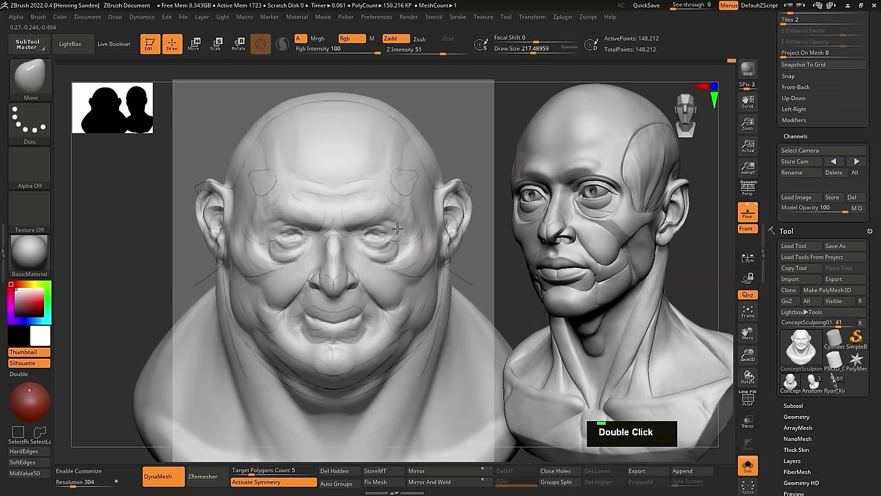
Step: Adjust the brow, side of the head and ear with the Move brush at varied sizes to match the front-view reference
key("s")
left_click_drag(390, 237, 427, 236)
mouse_move(441, 193)
left_mouse_down()
mouse_move(435, 202)
mouse_move(447, 191)
left_mouse_up()
key("s")
mouse_move(414, 141)
left_mouse_down()
mouse_move(412, 152)
mouse_move(435, 169)
left_mouse_up()
key("s")
key("s")
mouse_move(489, 194)
left_mouse_down()
mouse_move(457, 194)
mouse_move(460, 209)
left_mouse_up()
key("s")
left_click_drag(469, 230, 463, 230)
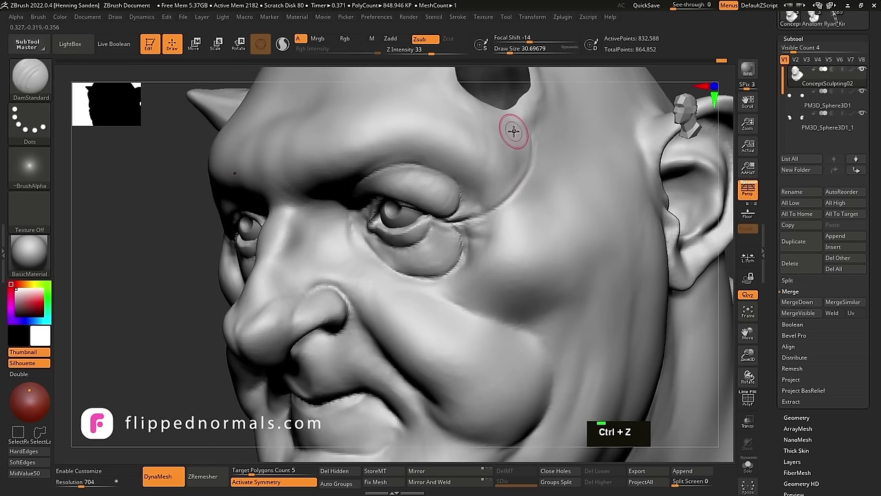
Step: Refine the creases beside the eye with the DamStandard brush
double_click(479, 204)
left_click_drag(464, 234, 554, 250)
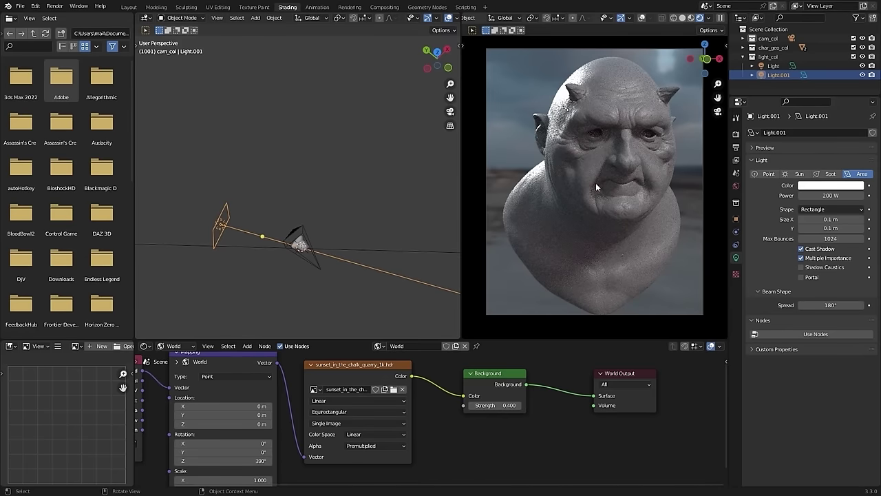
Step: Reposition the Light.001 area light in Blender and place the Mix node above the head base colour texture node
key("g")
left_click(497, 177)
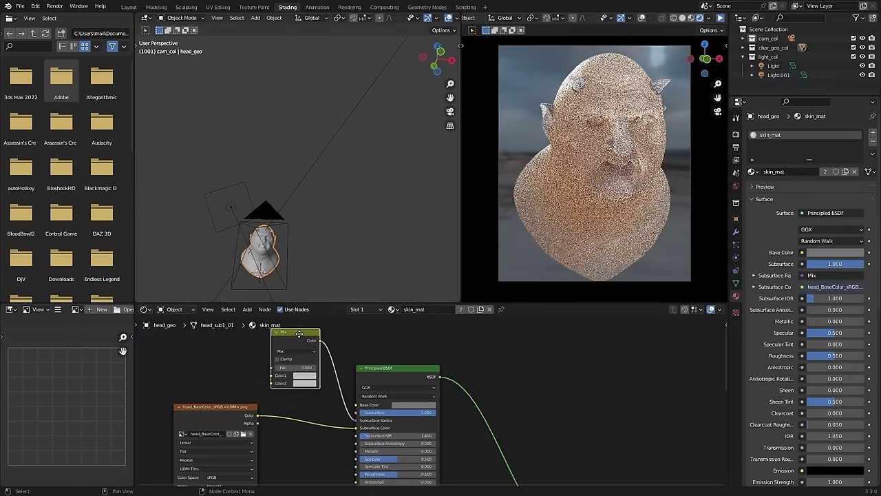
left_click(306, 323)
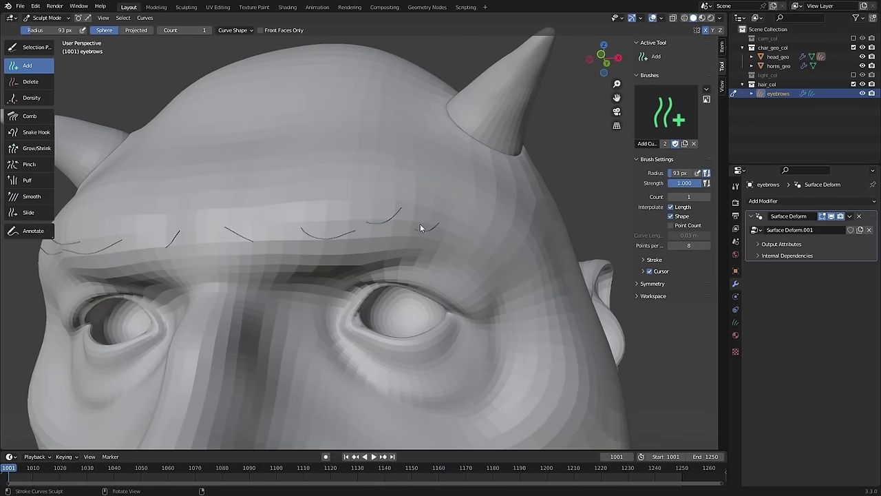
Step: Fine-tune the Scale and Strength of the Hair Noise modifier on the eyebrows
key("g")
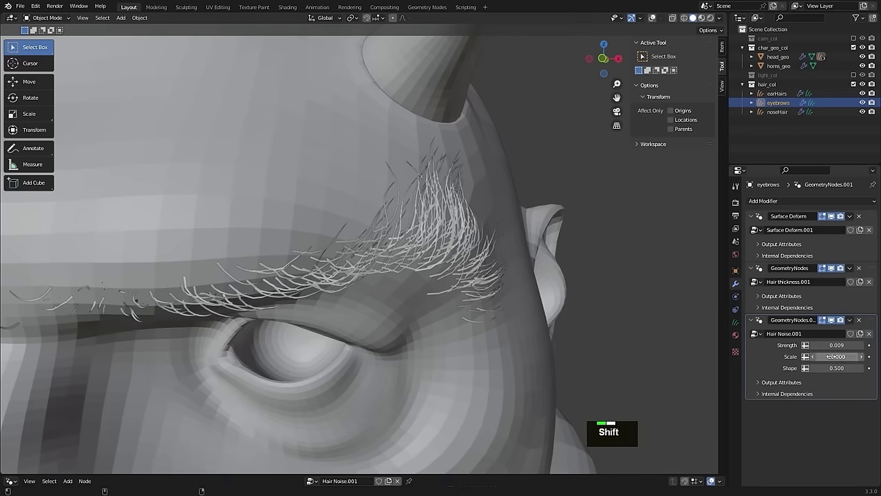
left_click_drag(833, 356, 609, 352, "shift")
left_click_drag(837, 345, 745, 336, "shift")
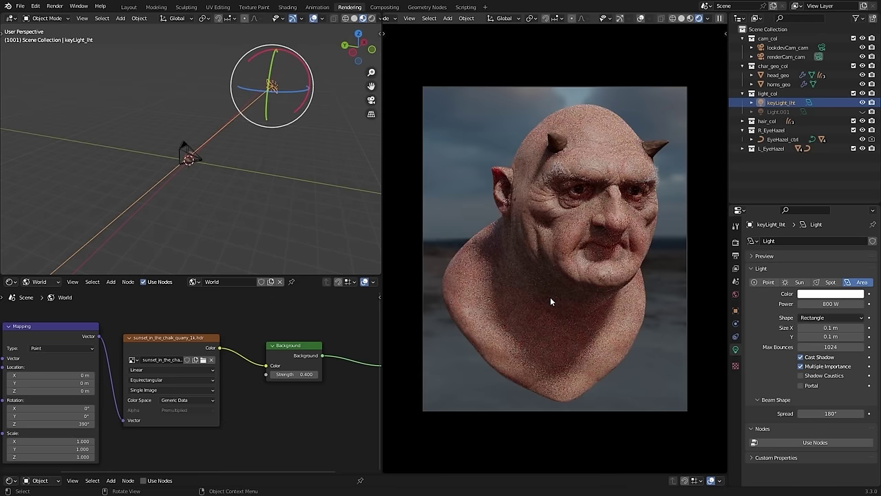
Step: Set the render camera's depth of field F-Stop to 4.5
middle_click(262, 168)
middle_click_drag(262, 168, 275, 165, "shift")
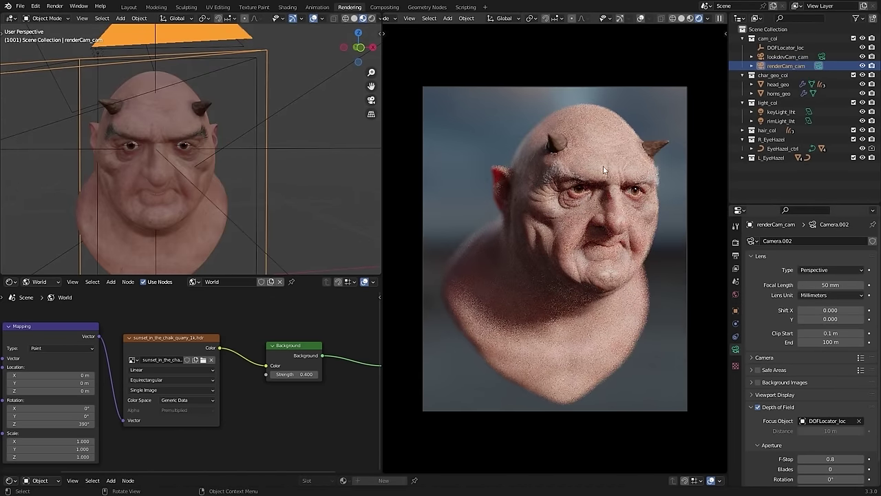
left_click(829, 459)
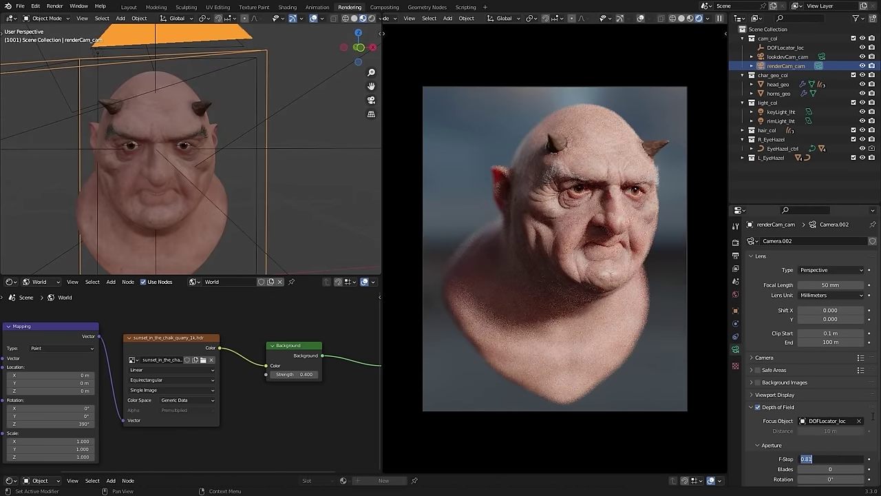
type("4.5")
key("Return")
Step: In Photoshop, undo the last brush stroke on the Brightness/Contrast 3 mask and resize the brush for the other eye
key("ctrl+z")
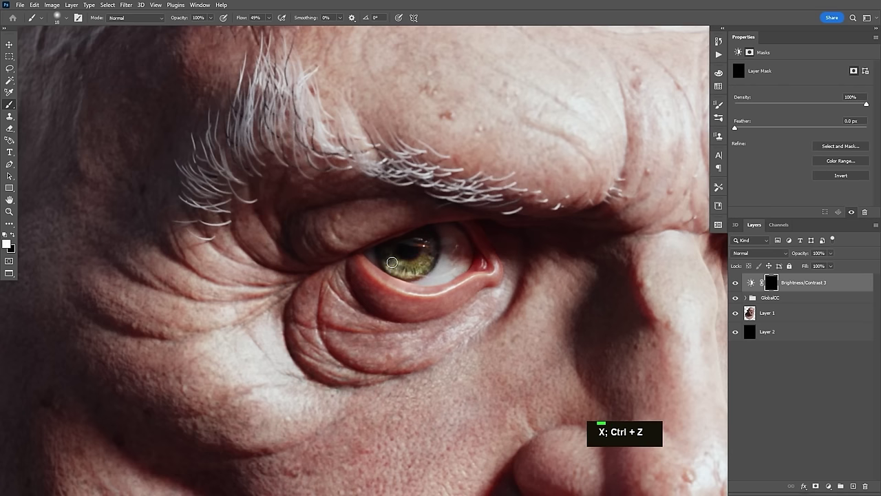
key("alt")
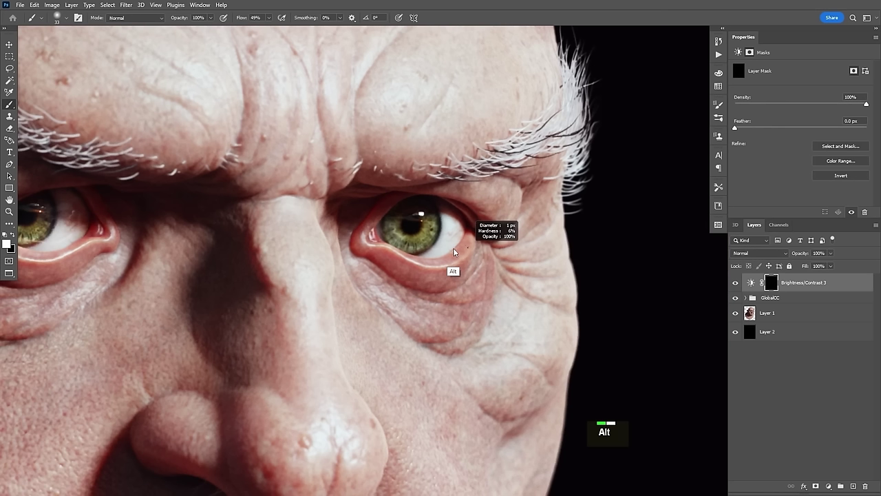
right_click_drag(413, 245, 401, 242, "alt")
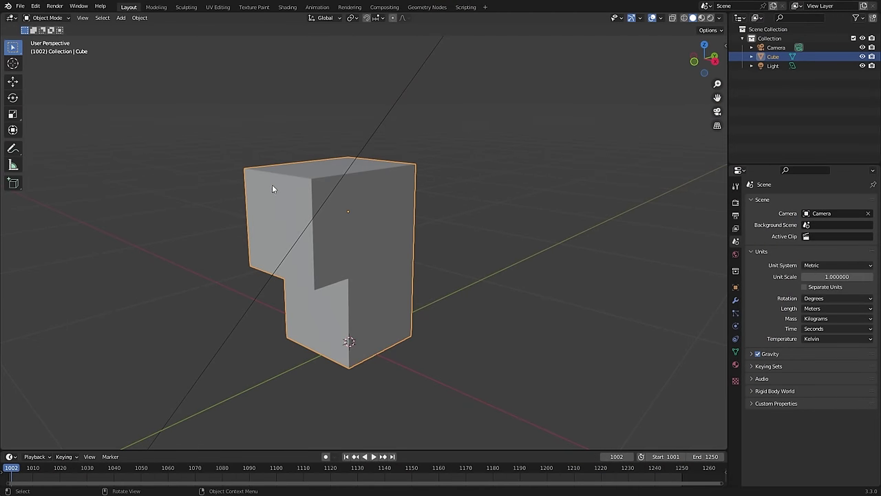
Step: Examine the stepped block in Blender from several angles, in Object Mode and with its mesh divisions in Edit Mode
middle_click_drag(273, 183, 250, 190)
scroll(345, 206, "up", 2)
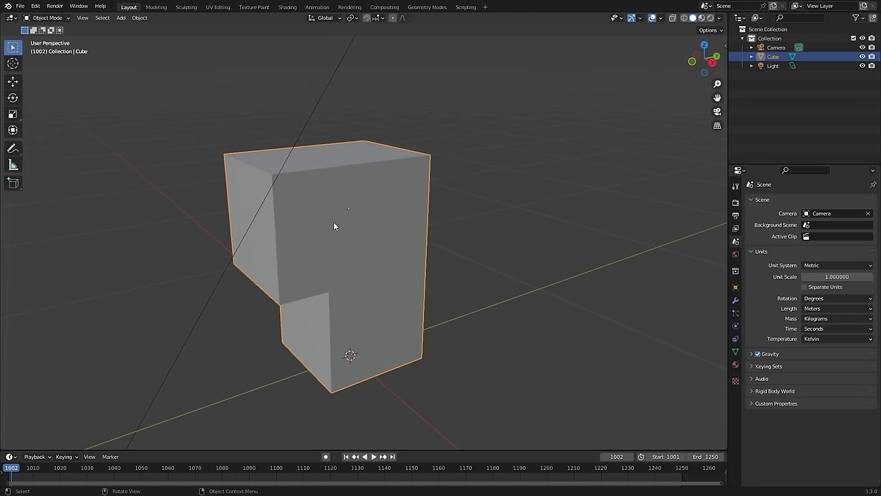
middle_click_drag(334, 217, 351, 183, "shift")
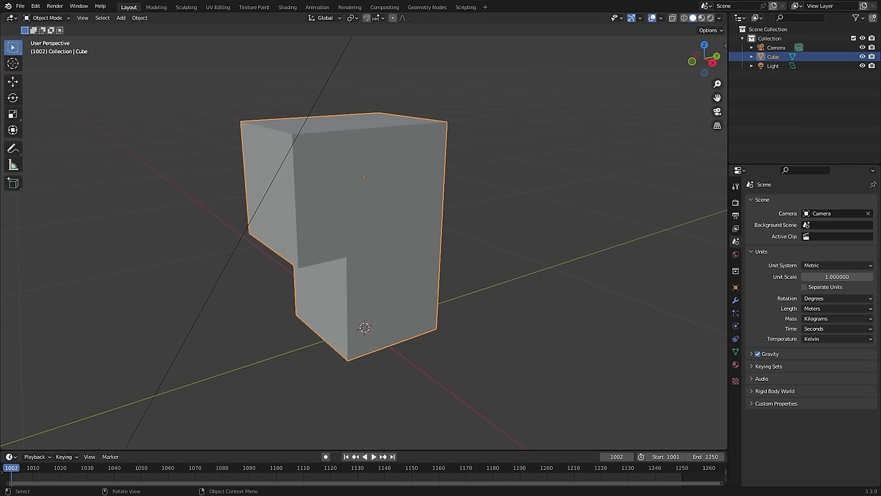
left_click(479, 178)
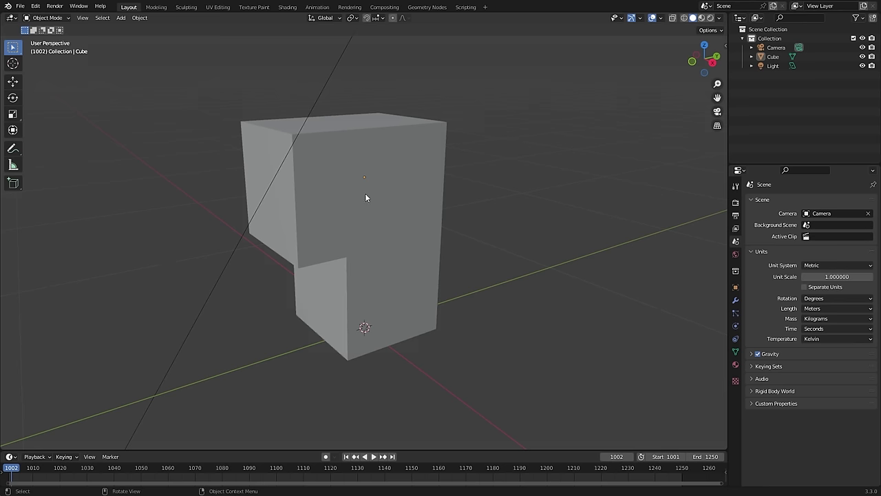
left_click(365, 196)
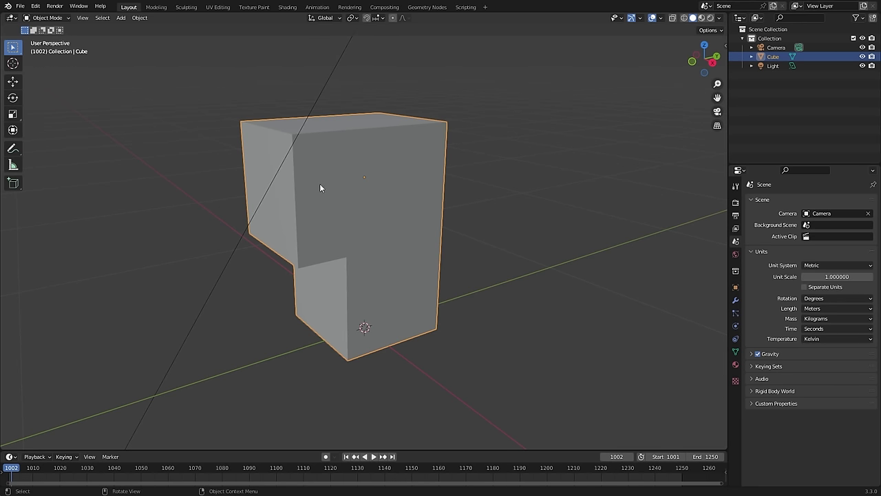
key("Tab")
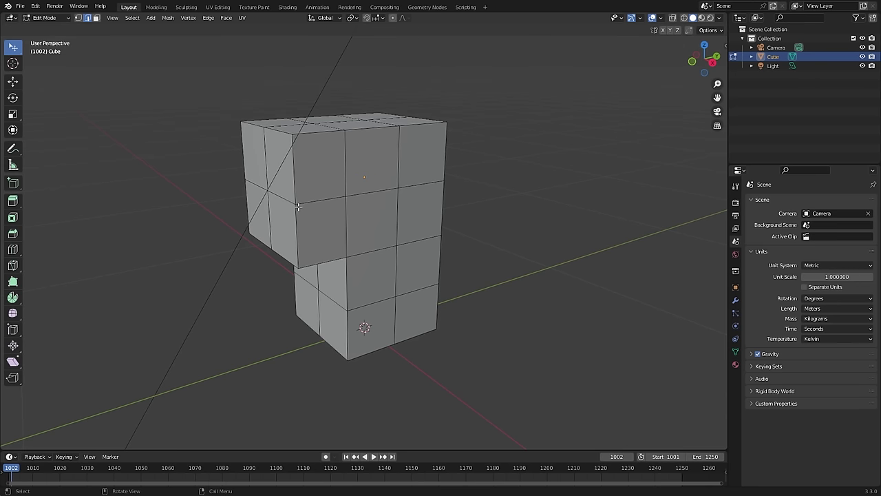
key("Tab")
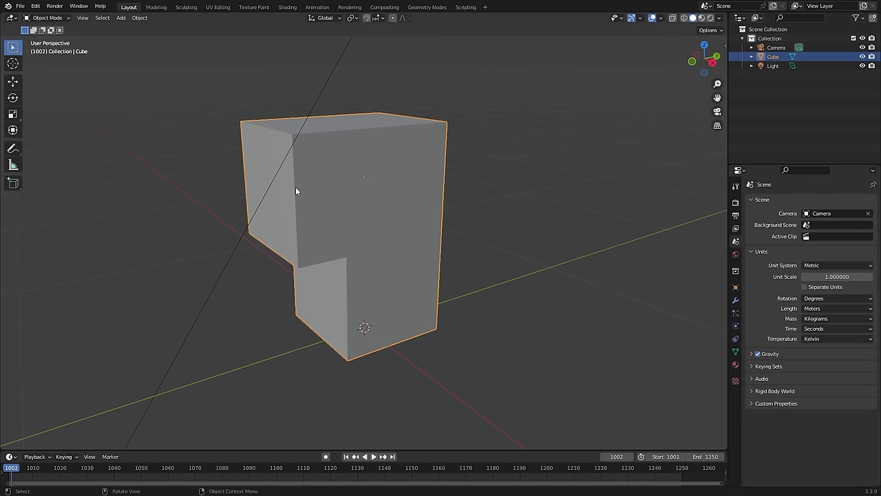
middle_click_drag(353, 348, 370, 343)
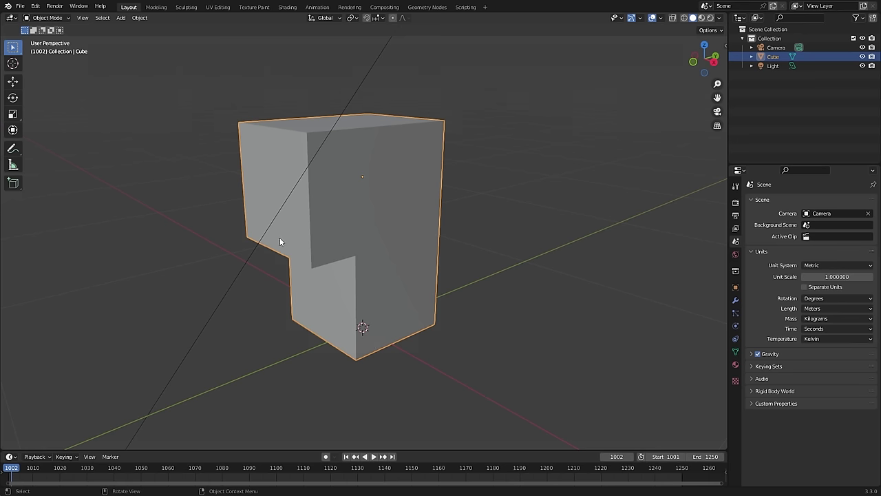
Step: From the front view, enter Edit Mode with face selection and select one upper front face of the block
key("grave")
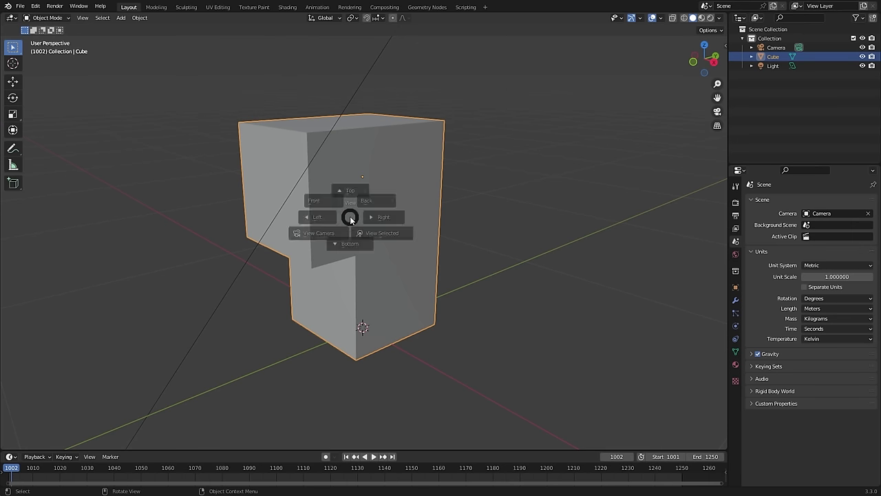
left_click(291, 183)
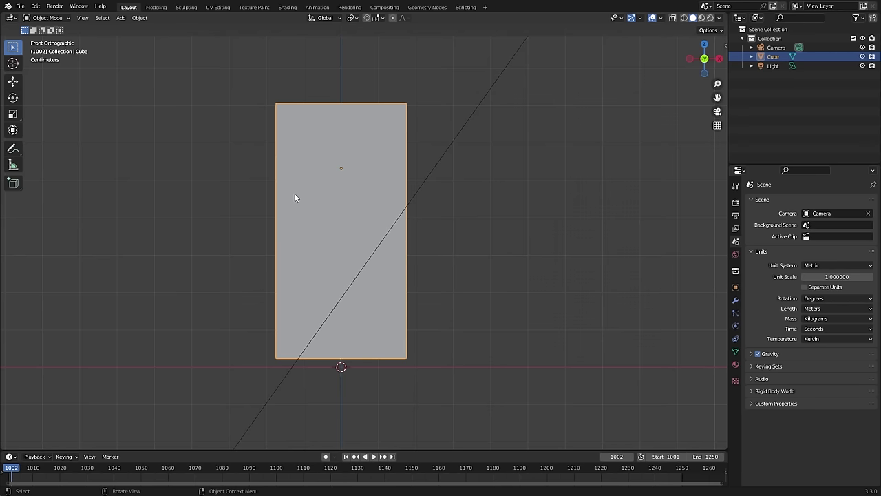
key("Tab")
left_click(360, 169)
key("3")
left_click(385, 153)
middle_click_drag(386, 153, 343, 179)
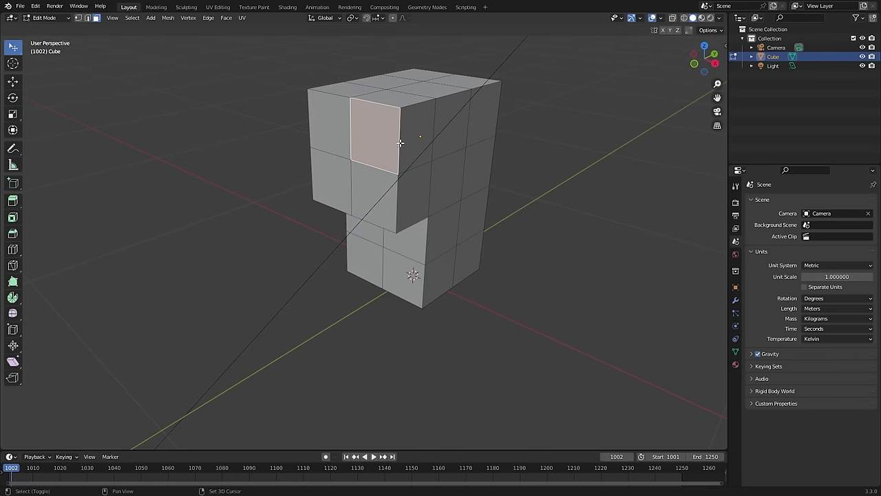
scroll(400, 143, "up", 4)
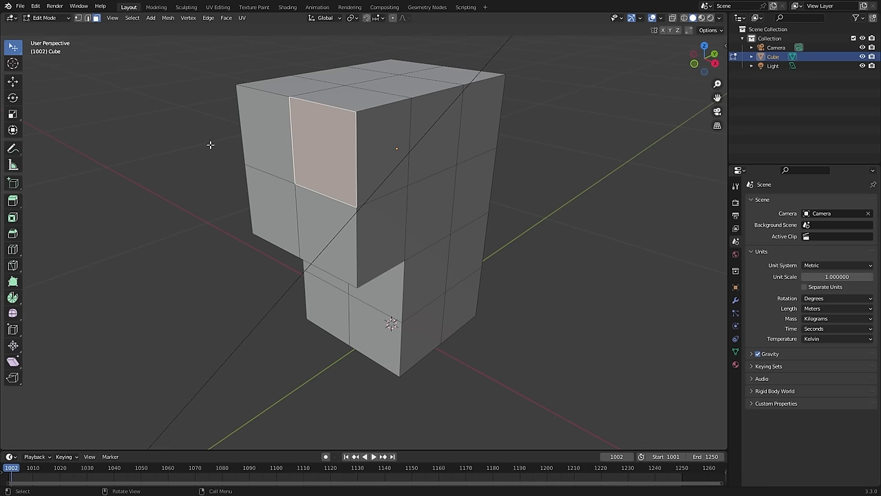
Step: Clear the face selection on the block and toggle the viewport overlays
key("alt+a")
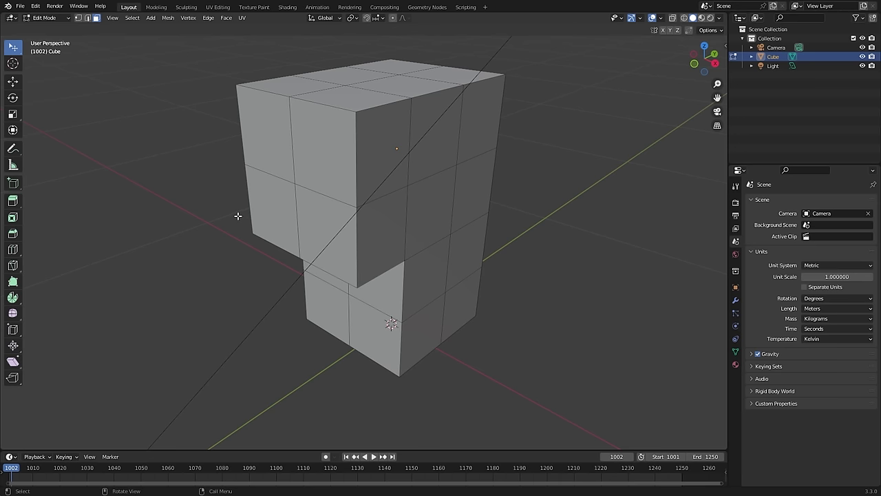
left_click(653, 18)
middle_click_drag(371, 179, 393, 164)
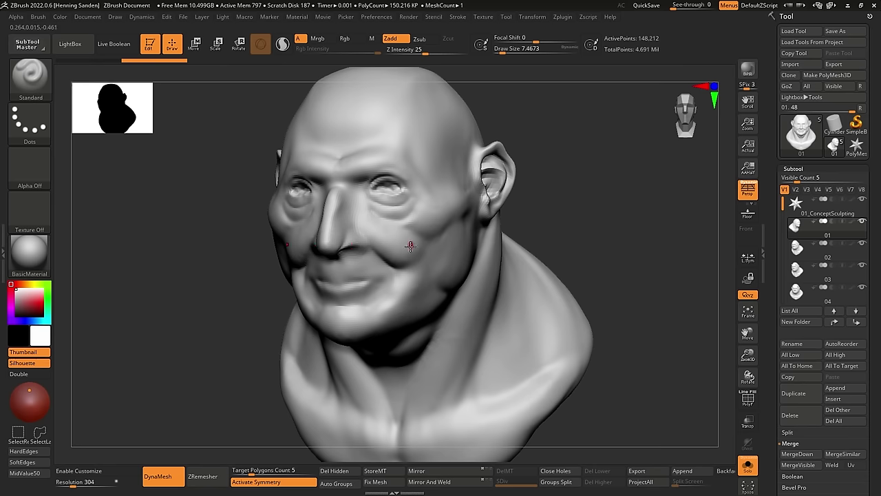
Step: Examine the 01 bust sculpt in ZBrush from three-quarter, side and front views
right_click_drag(413, 256, 409, 244, "ctrl")
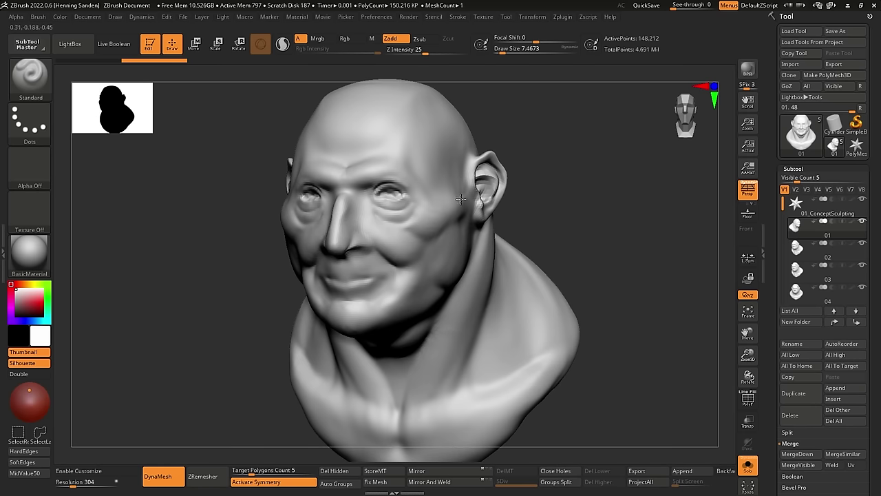
mouse_move(366, 248)
right_mouse_down()
mouse_move(403, 244)
mouse_move(394, 223)
mouse_move(417, 244)
mouse_move(476, 237)
right_mouse_up()
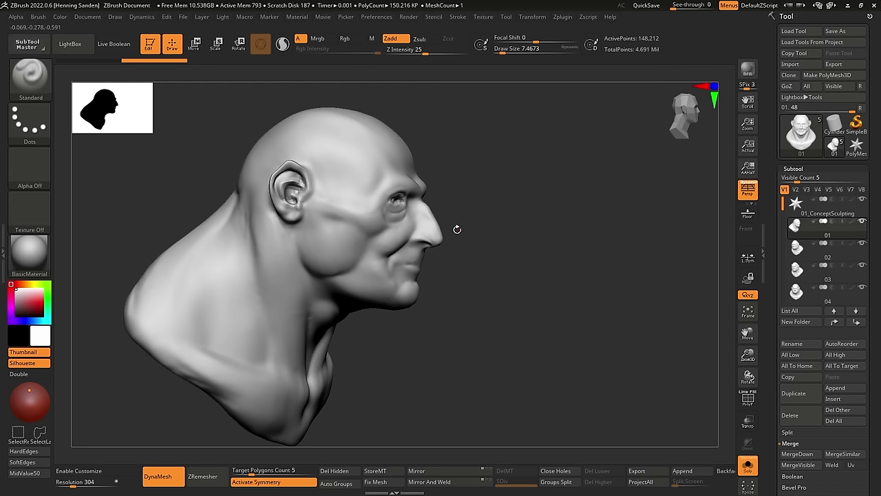
mouse_move(471, 223)
left_mouse_down()
mouse_move(476, 212)
mouse_move(445, 231)
mouse_move(458, 222)
left_mouse_up()
right_click_drag(457, 222, 442, 223, "alt")
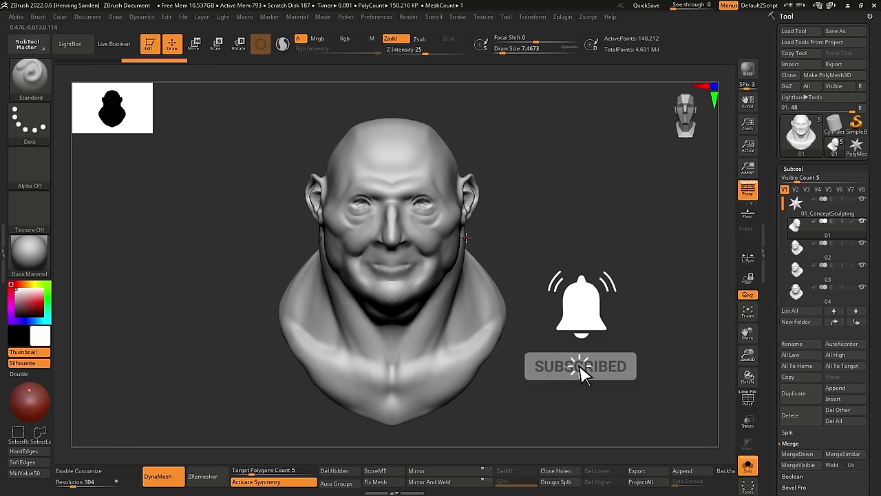
left_click_drag(463, 242, 460, 237)
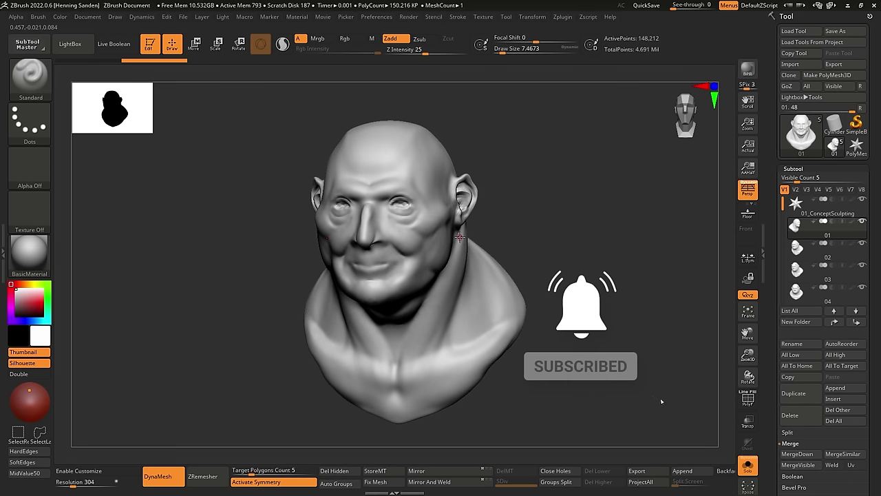
Step: Compare the 02 and 03 bust subtools by alternating between them in the three-quarter view
left_click(797, 249)
right_click_drag(507, 196, 510, 224, "ctrl")
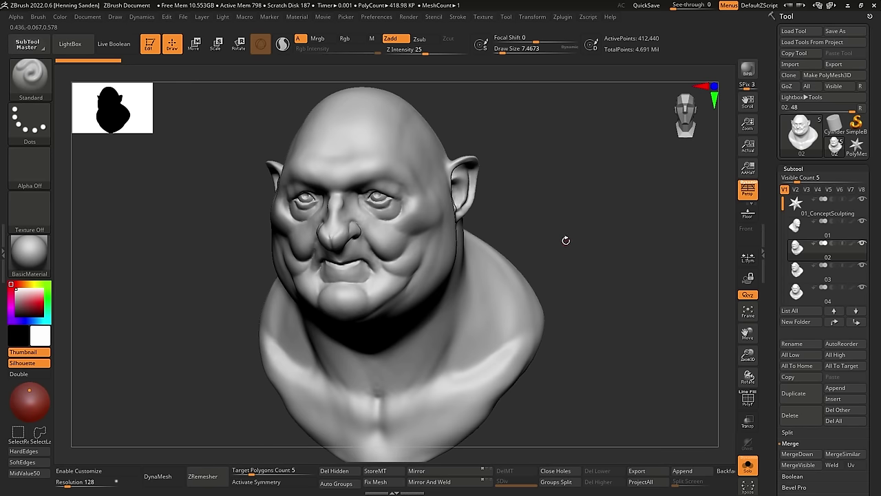
left_click_drag(566, 240, 571, 234, "alt")
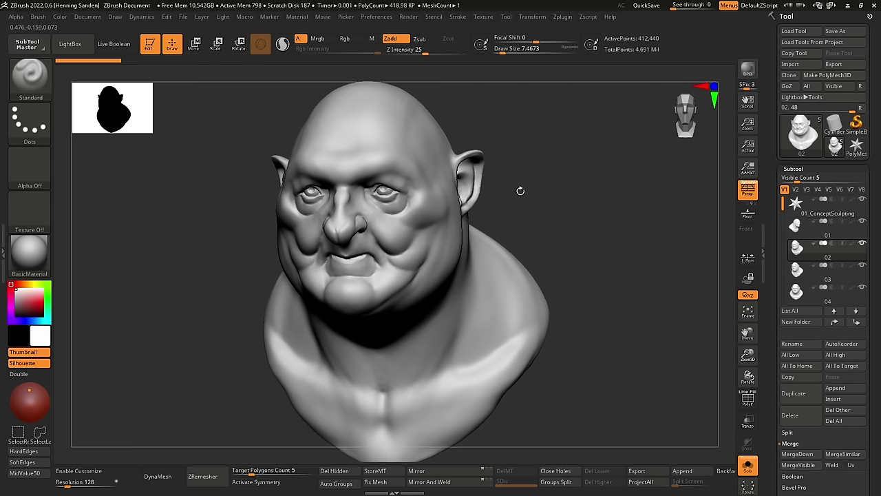
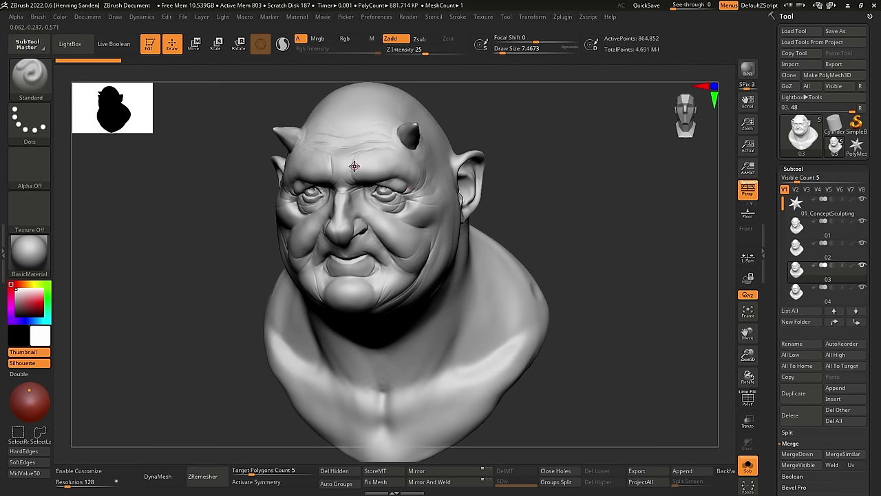
left_click(797, 246)
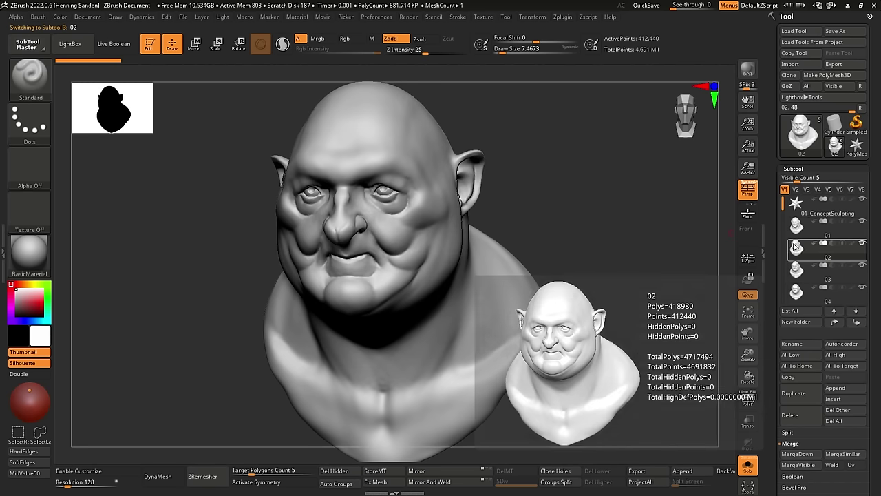
left_click(796, 268)
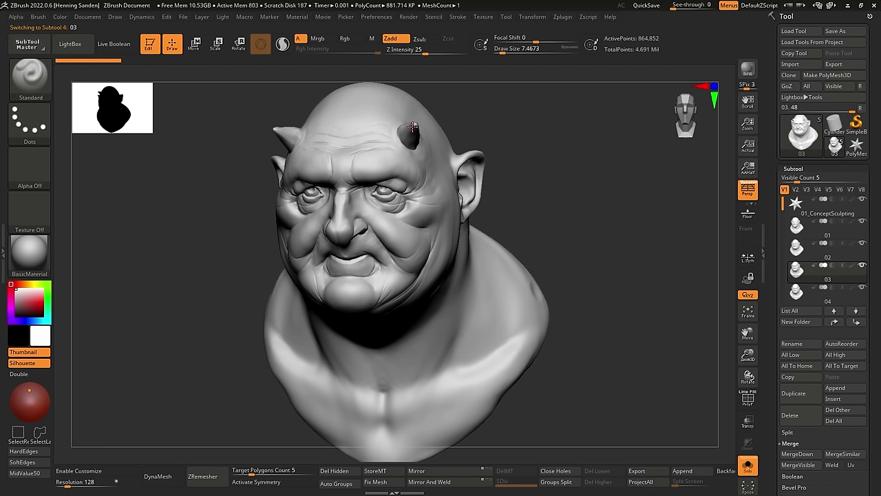
Step: Compare the 03 and 04 bust subtools by alternating between them in the three-quarter view
left_click_drag(406, 139, 412, 122)
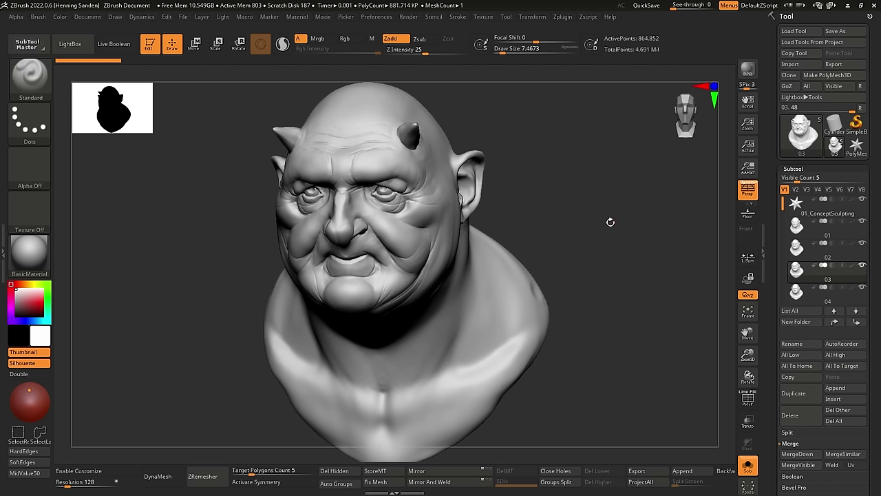
left_click(796, 292)
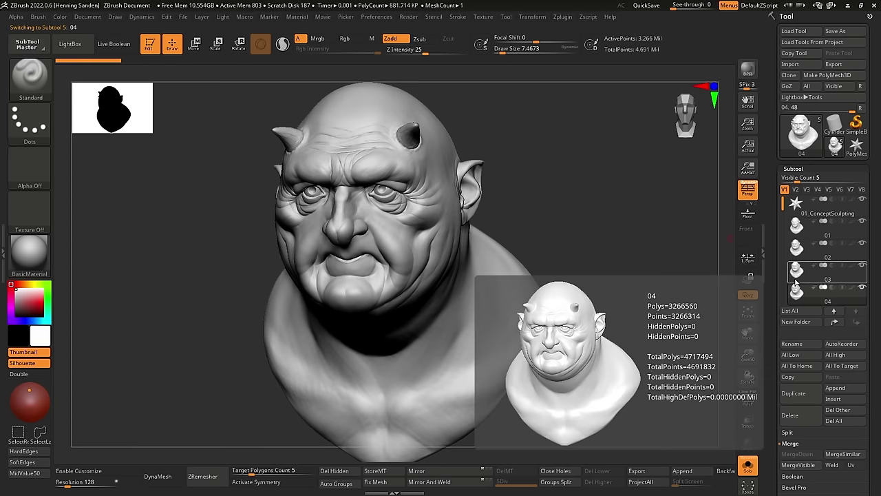
key("Up")
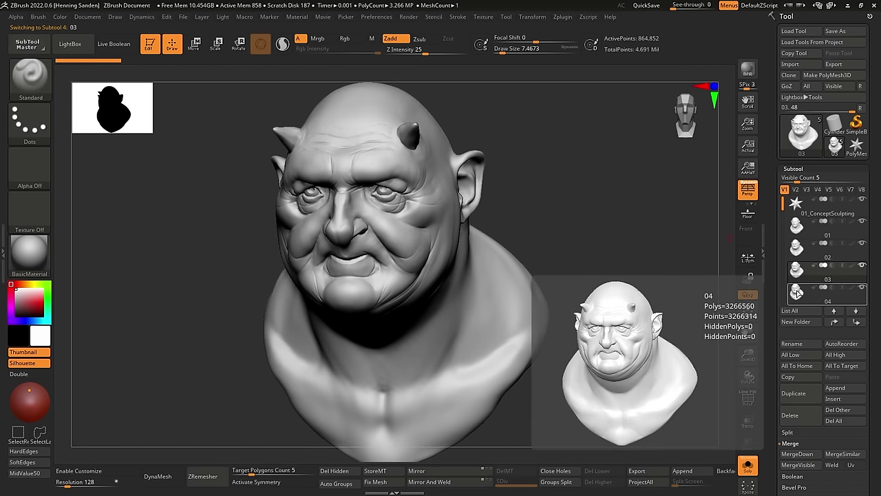
left_click(796, 291)
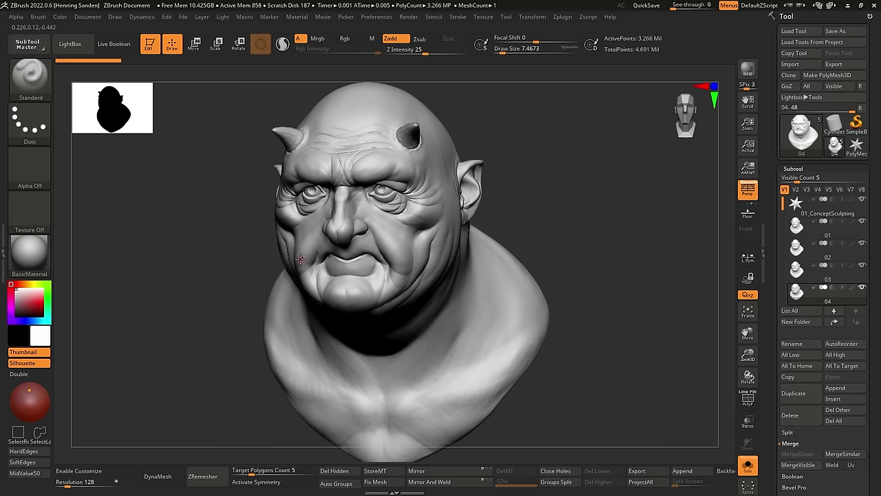
Step: From the front view, compare the sculpting stages by switching through the 01, 02, 03 and 04 subtools
right_click_drag(319, 246, 482, 246, "shift")
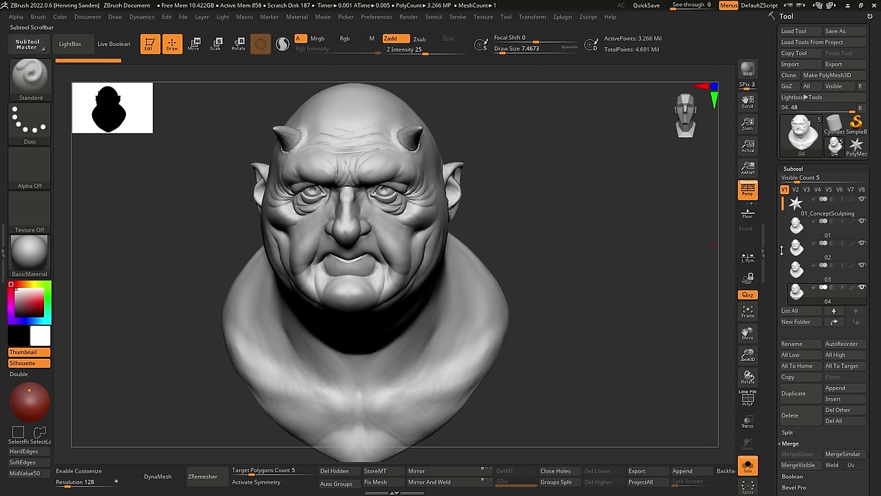
left_click(799, 233)
left_click(798, 250)
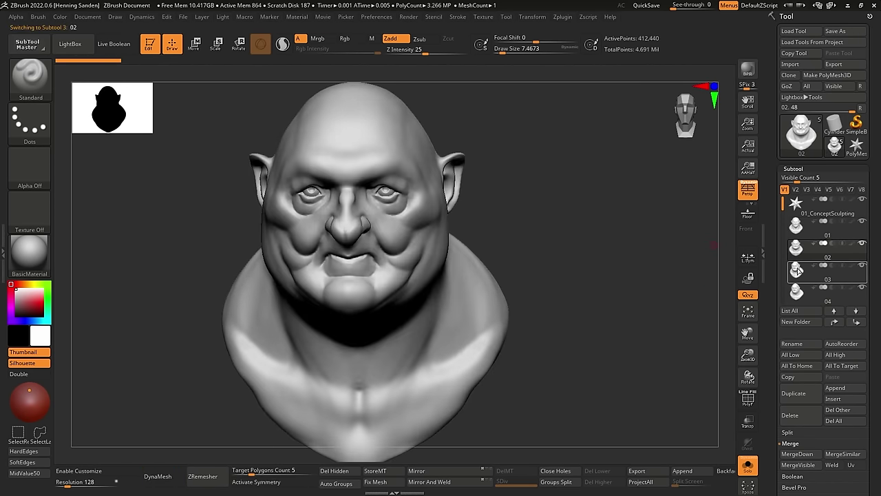
left_click(796, 270)
left_click(796, 293)
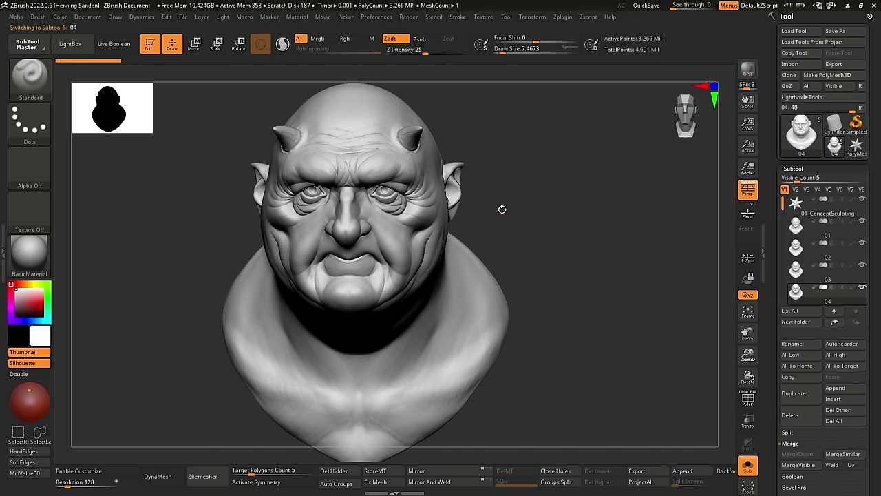
Step: Examine the 04 bust from a three-quarter angle and close up from behind the ear
left_click_drag(515, 216, 509, 216)
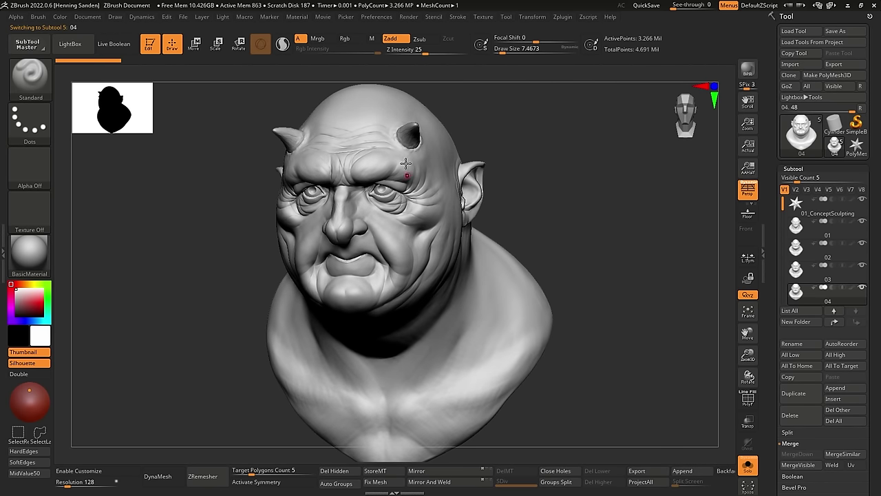
left_click_drag(474, 213, 466, 208)
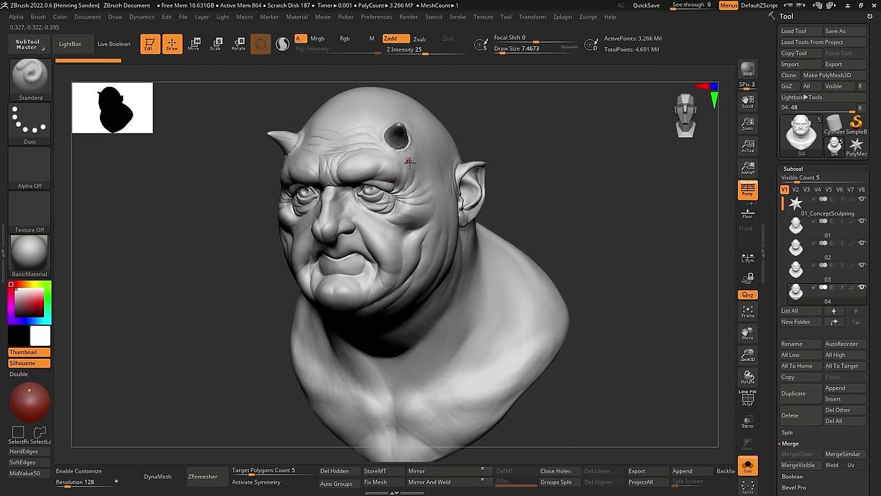
mouse_move(444, 144)
right_mouse_down()
mouse_move(373, 163)
mouse_move(435, 145)
mouse_move(466, 232)
mouse_move(462, 251)
mouse_move(413, 220)
mouse_move(492, 222)
mouse_move(461, 271)
right_mouse_up()
right_click_drag(451, 320, 416, 274)
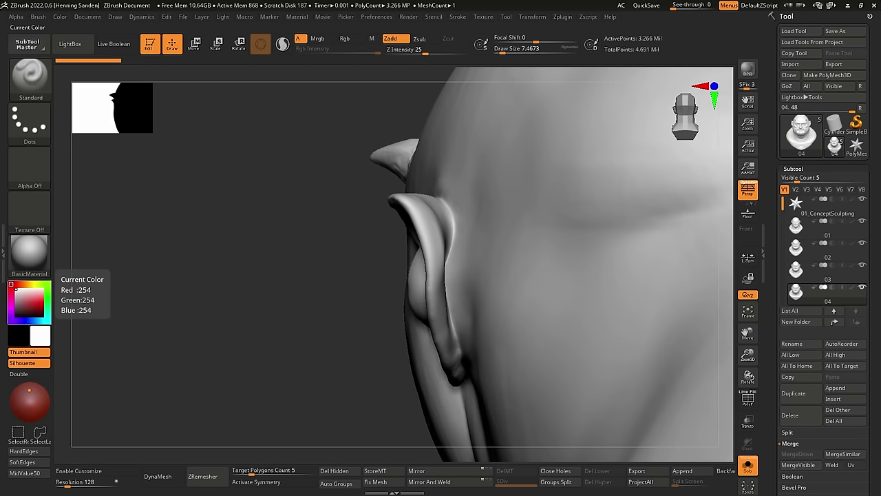
Step: Annotate the back of the ear with magenta contour curves and cyan cross lines, and clear the annotations
mouse_move(398, 200)
left_mouse_down()
mouse_move(432, 188)
mouse_move(464, 211)
left_mouse_up()
left_click_drag(435, 272, 444, 249)
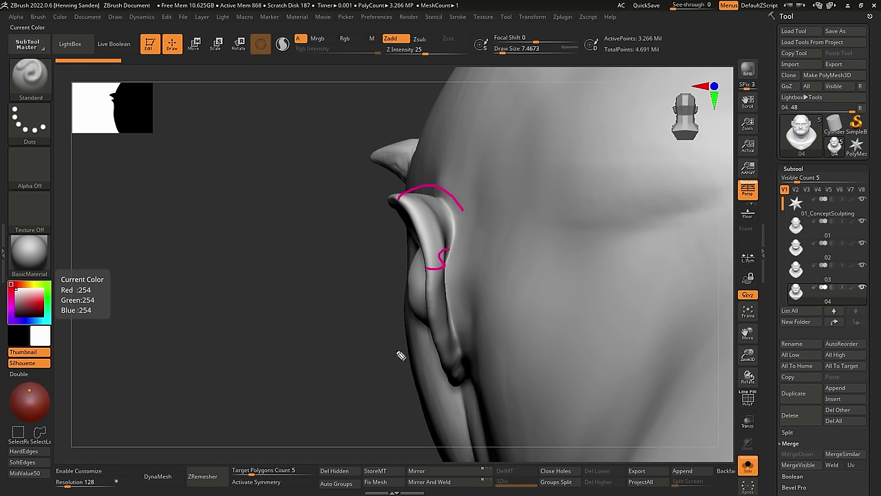
mouse_move(423, 299)
left_mouse_down()
mouse_move(473, 294)
mouse_move(476, 278)
left_mouse_up()
left_click_drag(420, 254, 471, 241)
left_click_drag(412, 229, 469, 217)
left_click_drag(391, 211, 467, 201)
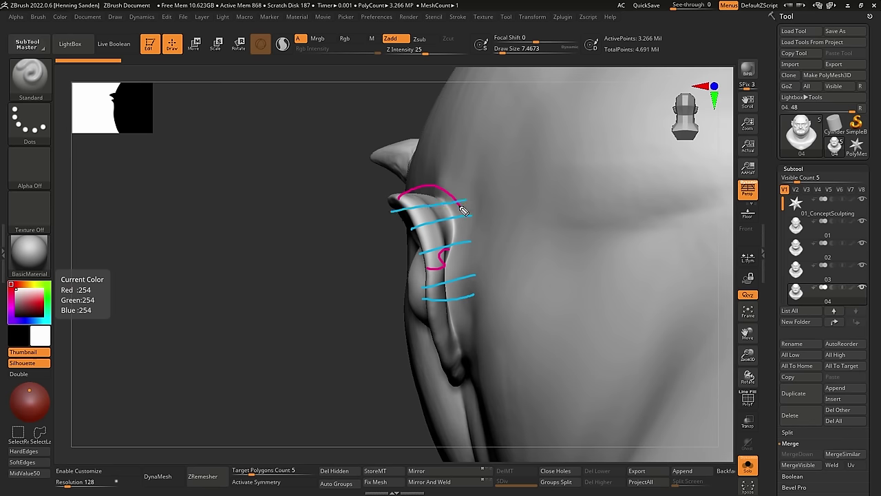
left_click_drag(397, 202, 462, 193)
left_click_drag(437, 324, 474, 317)
key("e")
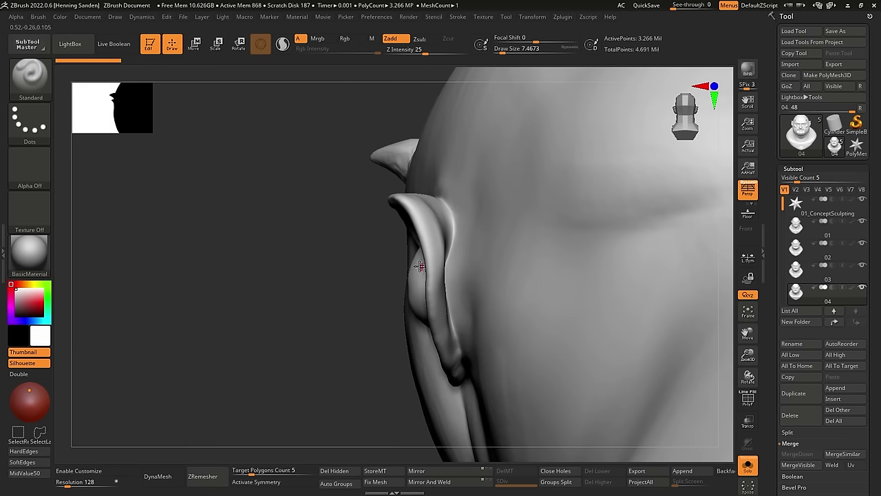
Step: Examine the 04 bust's ear, horns and facial wrinkles from side, front and three-quarter views
left_click_drag(405, 260, 461, 250)
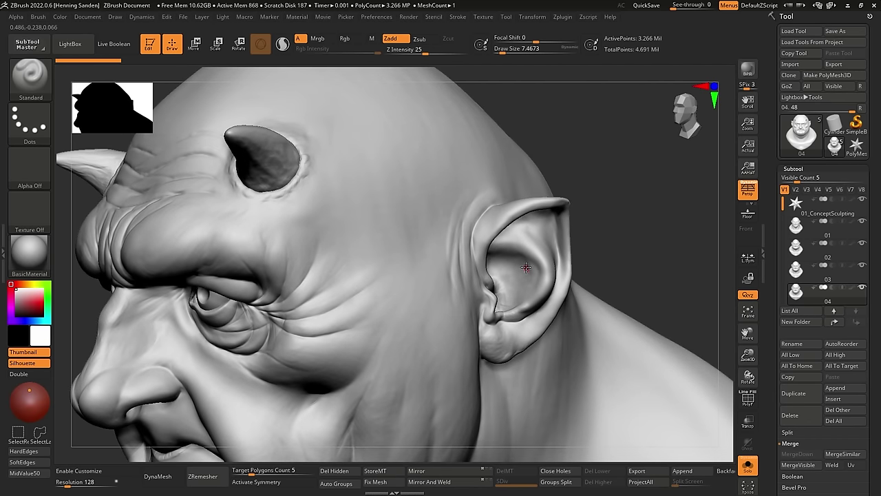
mouse_move(541, 252)
right_mouse_down()
mouse_move(473, 258)
mouse_move(539, 243)
right_mouse_up()
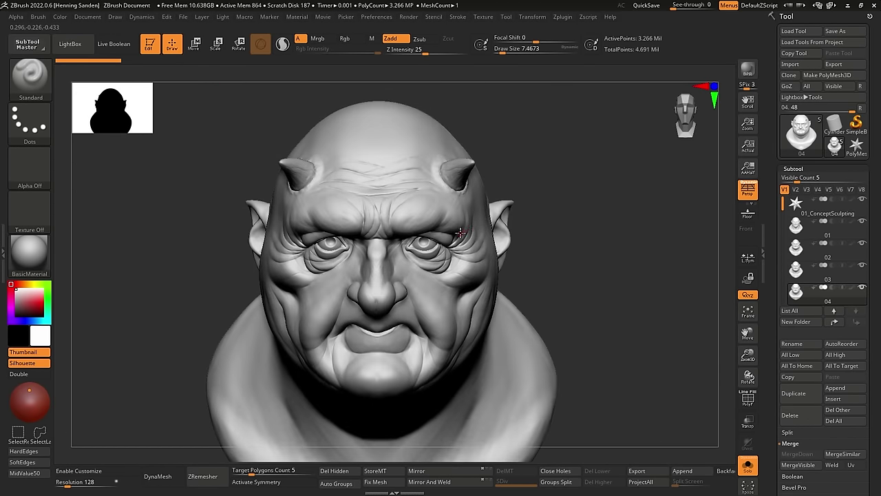
right_click_drag(409, 341, 397, 294, "alt")
right_click_drag(473, 246, 460, 237)
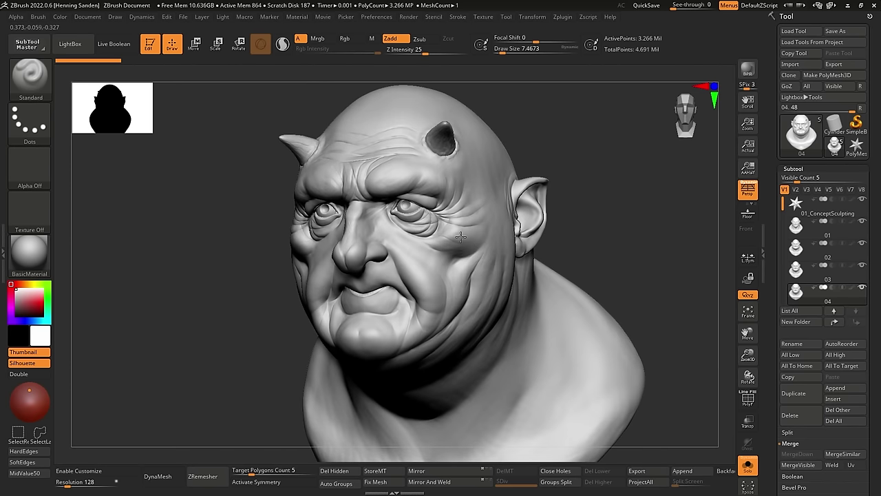
mouse_move(456, 283)
right_mouse_down()
mouse_move(472, 288)
mouse_move(470, 279)
right_mouse_up()
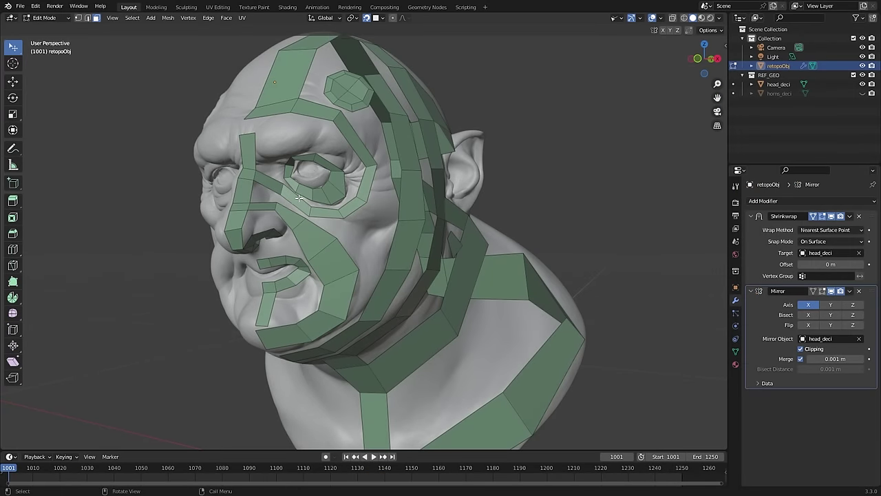
Step: Switch to Blender and examine the retopoObj face strips around the eye, nose, mouth, horn base, jaw and neck
middle_click_drag(296, 210, 339, 204)
scroll(348, 203, "down", 2)
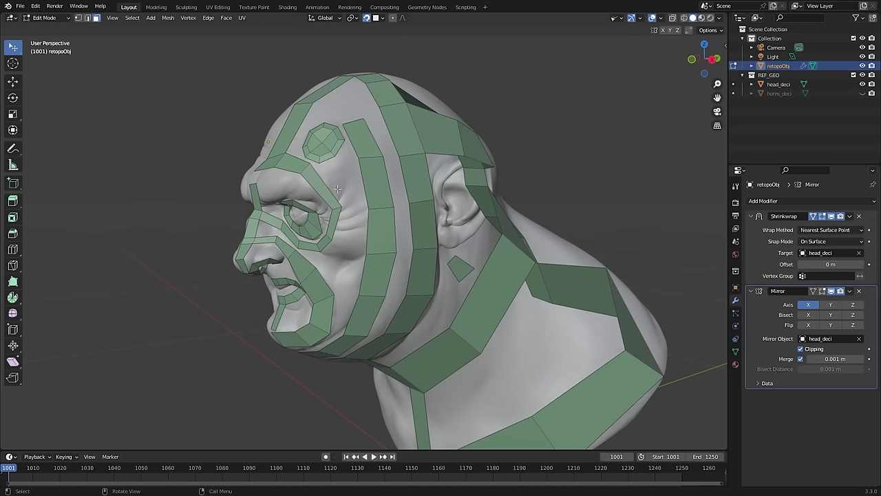
middle_click_drag(337, 186, 365, 175)
middle_click_drag(196, 191, 126, 203)
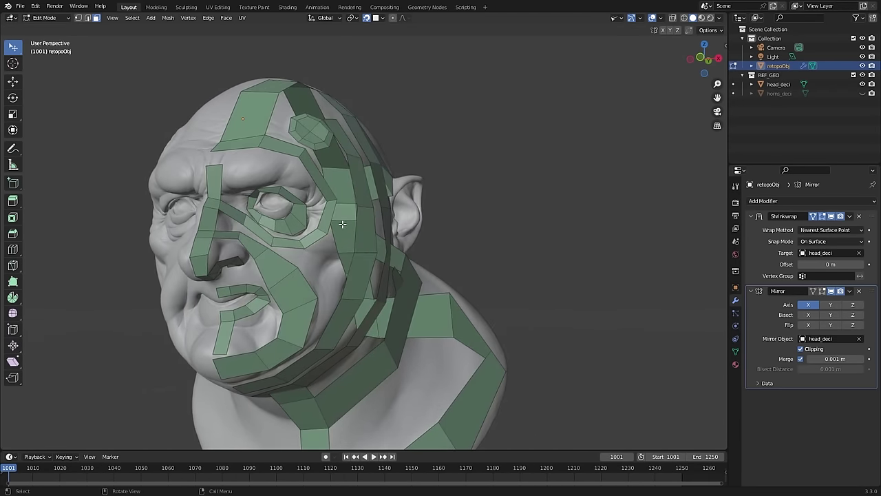
middle_click_drag(342, 224, 349, 192)
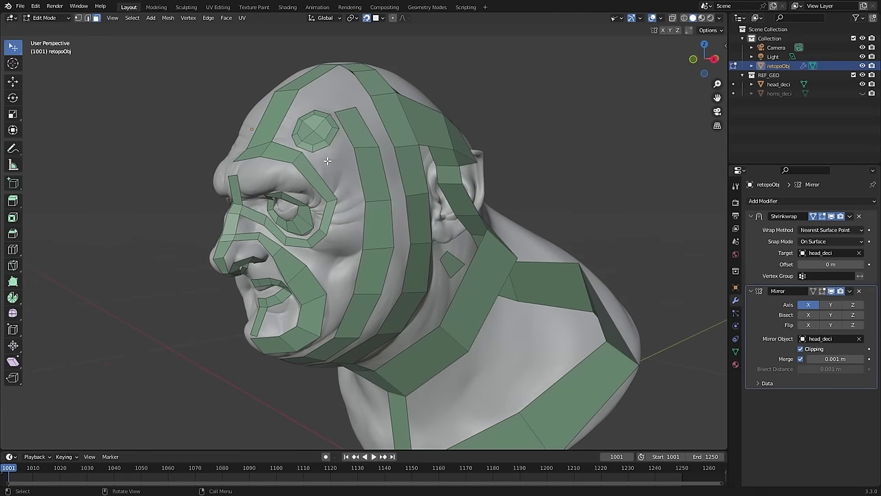
scroll(310, 168, "up", 2)
middle_click_drag(291, 174, 299, 202, "ctrl")
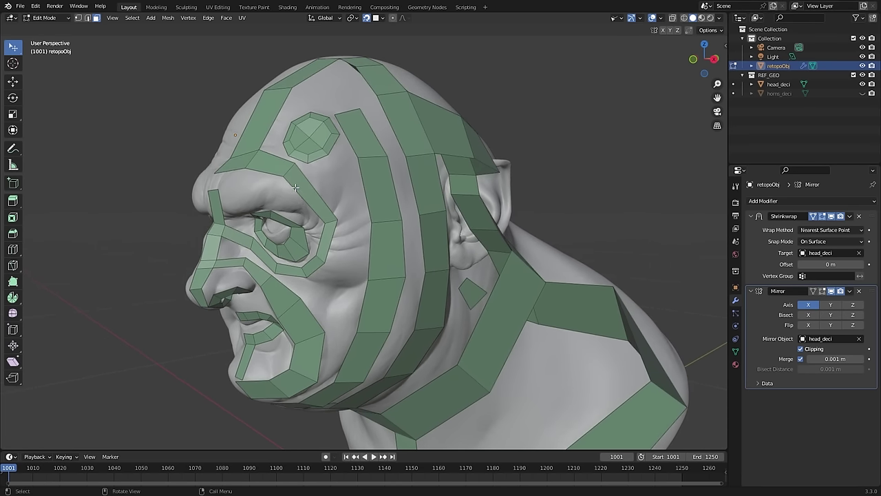
middle_click_drag(277, 257, 280, 234)
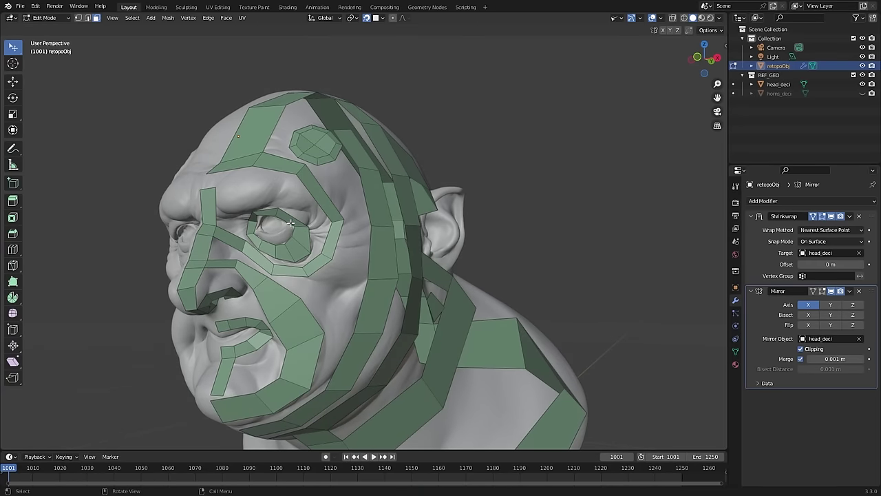
middle_click_drag(293, 224, 260, 186)
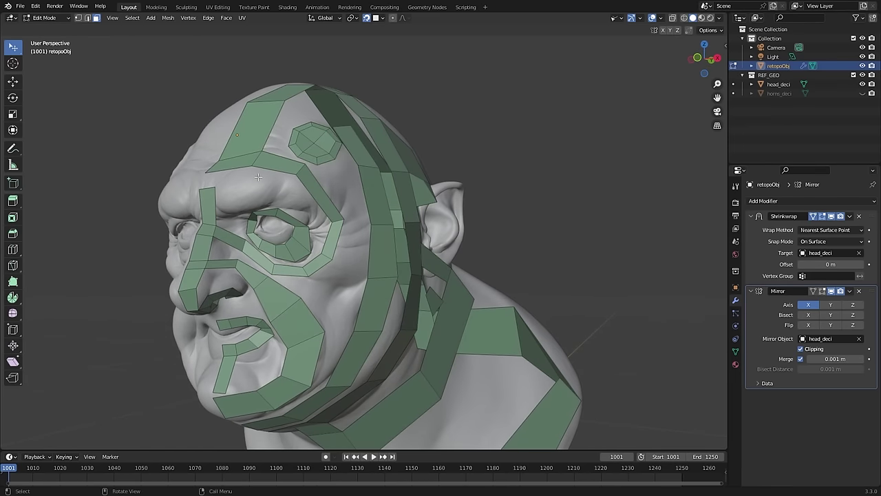
scroll(253, 191, "up", 2)
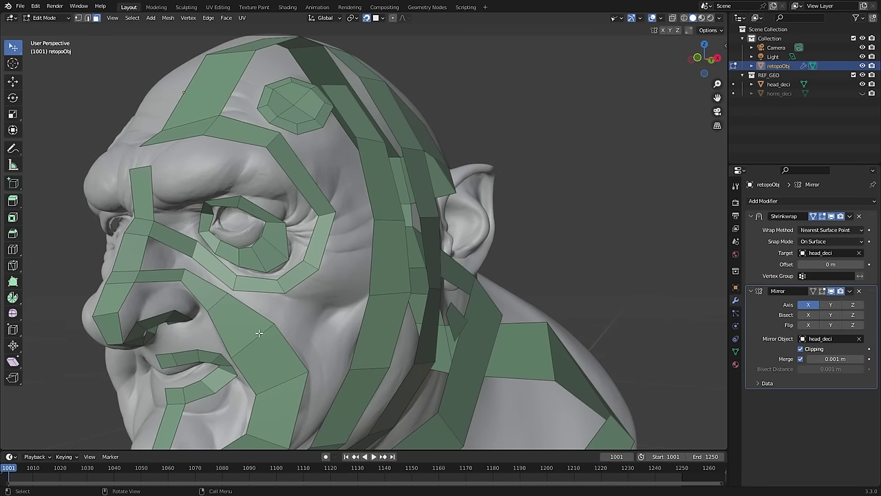
scroll(242, 325, "down", 1)
middle_click_drag(247, 311, 272, 295)
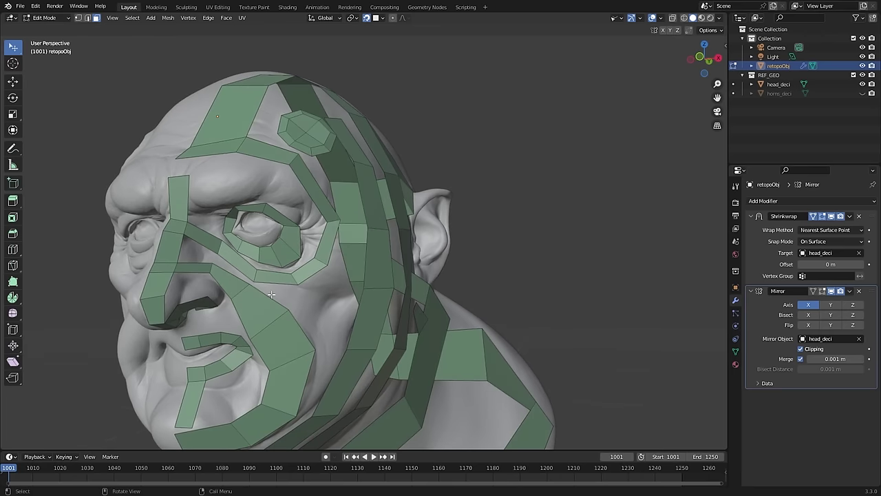
Step: In edge selection mode, try to fill a face between the lower eye loop and the cheek strip
left_click(248, 252)
key("2")
left_click(268, 268)
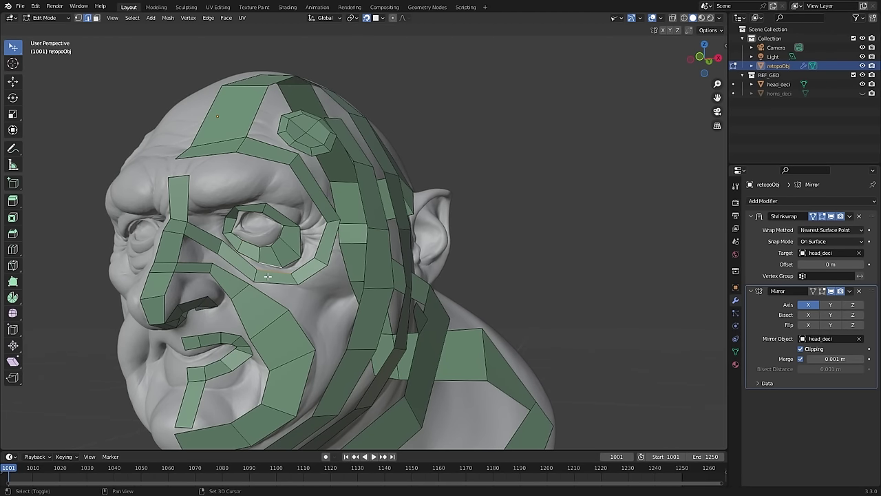
left_click(268, 282)
left_click(265, 297, "shift")
key("f")
Step: Try to fill a face between the cheek strip and the upper lip strip and adjust its vertex
left_click(242, 316)
left_click(238, 334, "shift")
left_click(237, 324, "shift")
key("f")
key("1")
left_click_drag(240, 335, 234, 325)
Step: Undo the trial faces between the eye loop, cheek strip and mouth strip
key("ctrl+z")
key("ctrl+z")
key("ctrl+z")
key("ctrl+z")
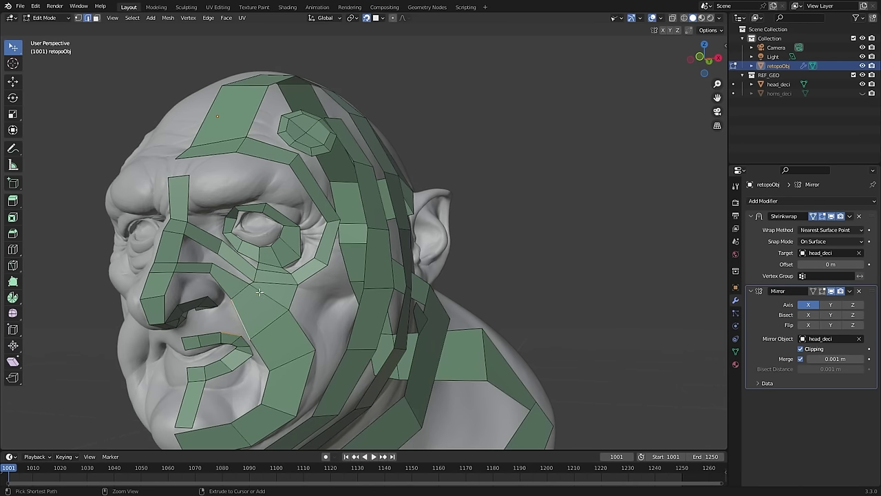
key("ctrl+shift+z")
left_click(285, 268)
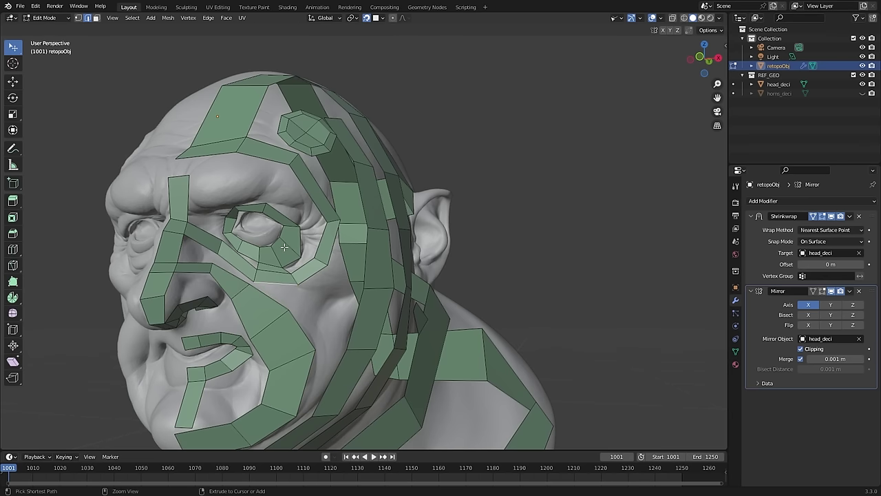
left_click(287, 276, "shift")
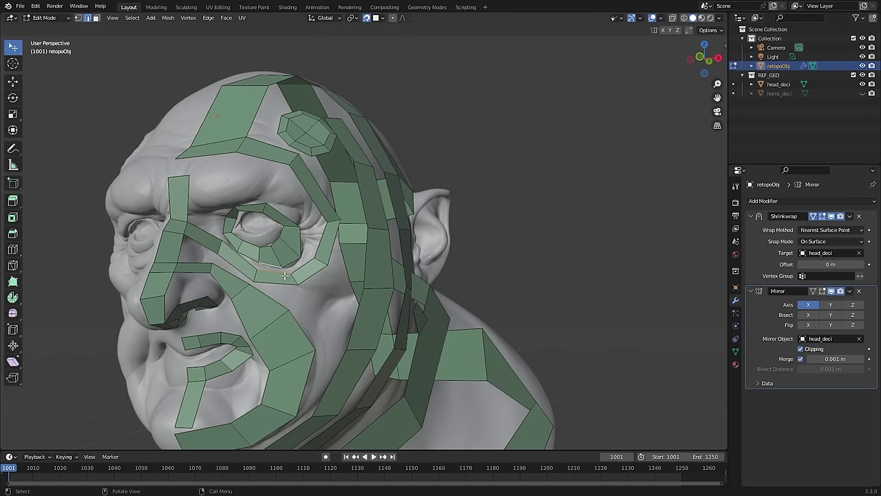
Step: In face selection mode, select the isolated retopology face below the ear
middle_click_drag(340, 291, 303, 288)
scroll(303, 293, "down", 1)
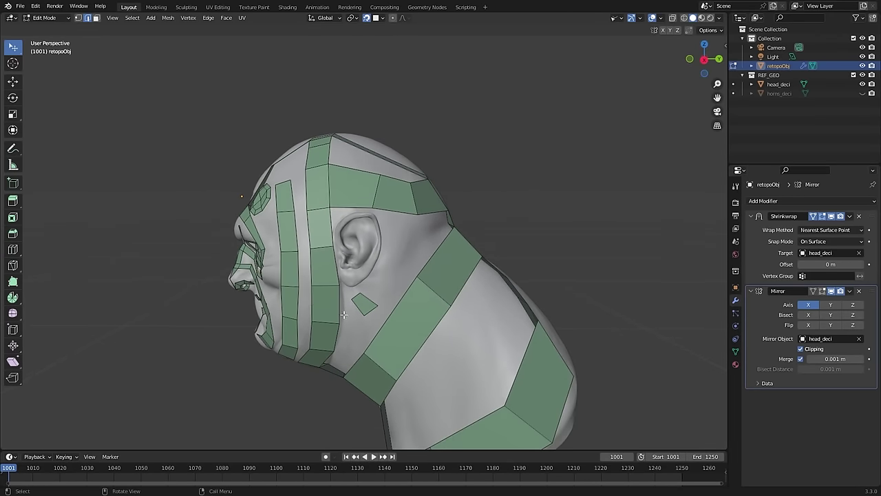
key("3")
left_click(368, 302)
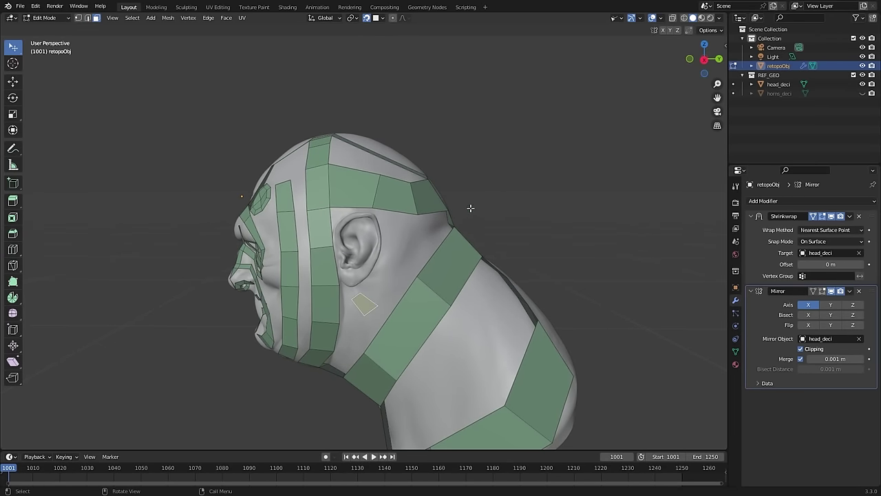
middle_click_drag(446, 216, 421, 234)
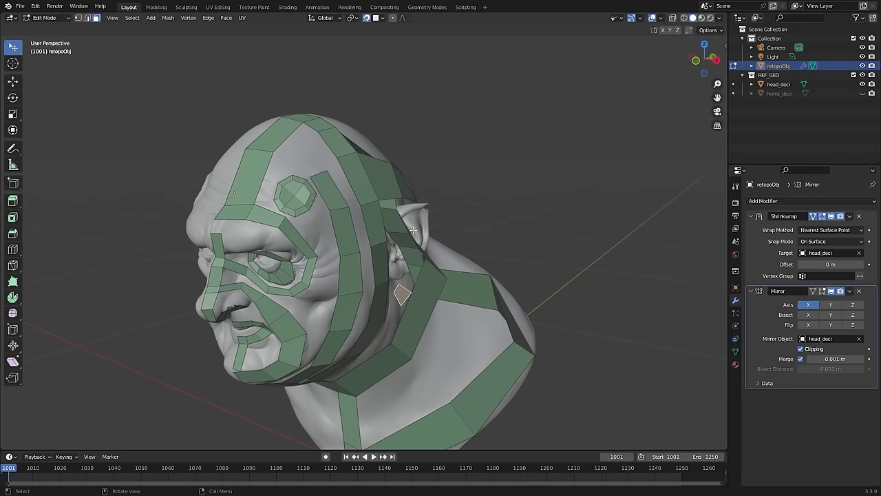
Step: Leave and re-enter Edit Mode on retopoObj, examining the retopology strips from the front and from a low side angle
key("Tab")
middle_click_drag(574, 301, 382, 266)
key("Tab")
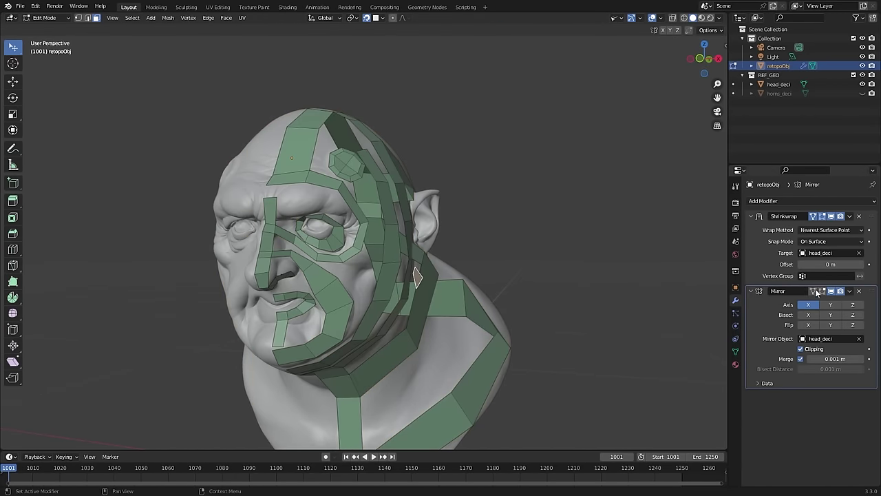
scroll(340, 225, "up", 6)
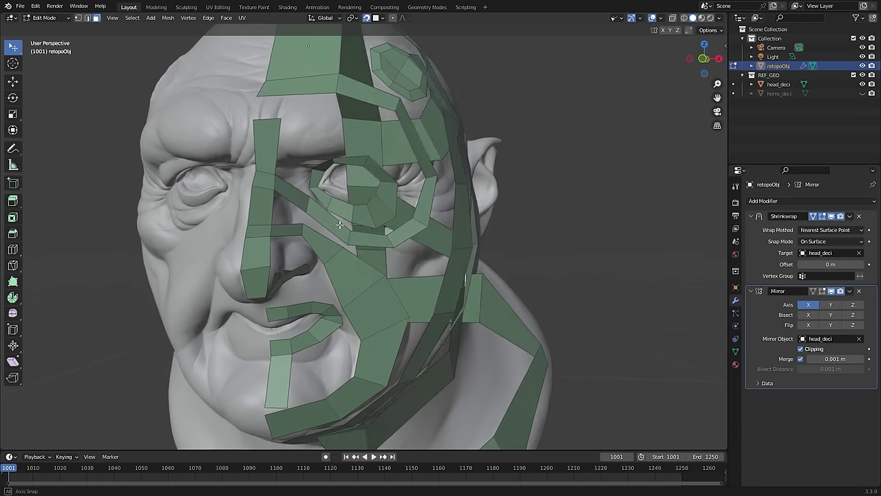
middle_click_drag(339, 224, 323, 274)
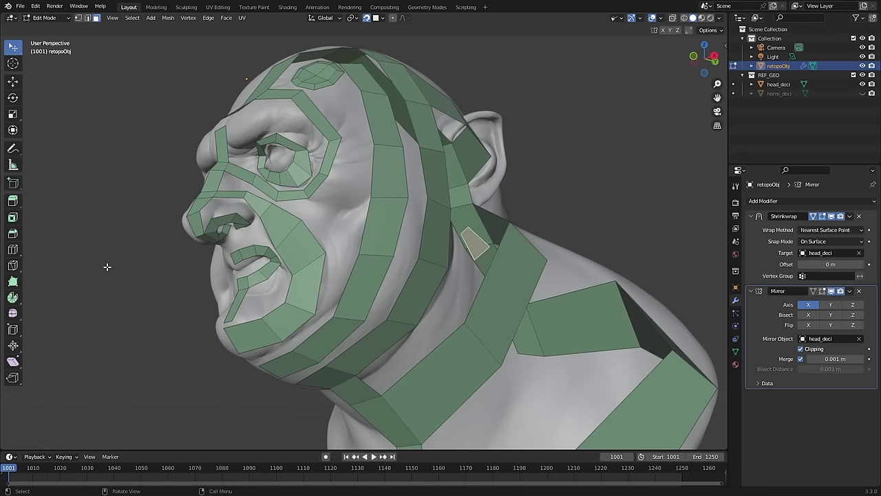
Step: In edge selection mode, fill a face between the cheek loop and the neighbouring strip on the side of the jaw
middle_click_drag(348, 293, 351, 295)
left_click(350, 294)
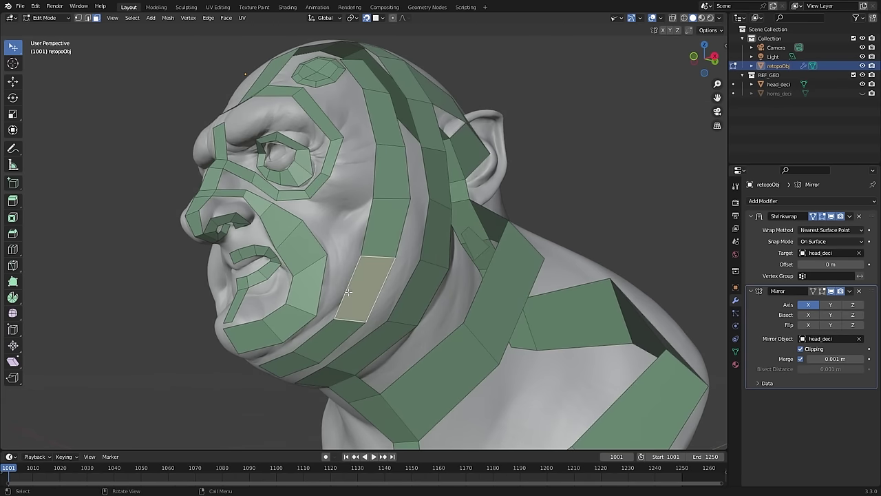
key("2")
left_click(321, 292)
left_click(347, 292, "shift")
key("f")
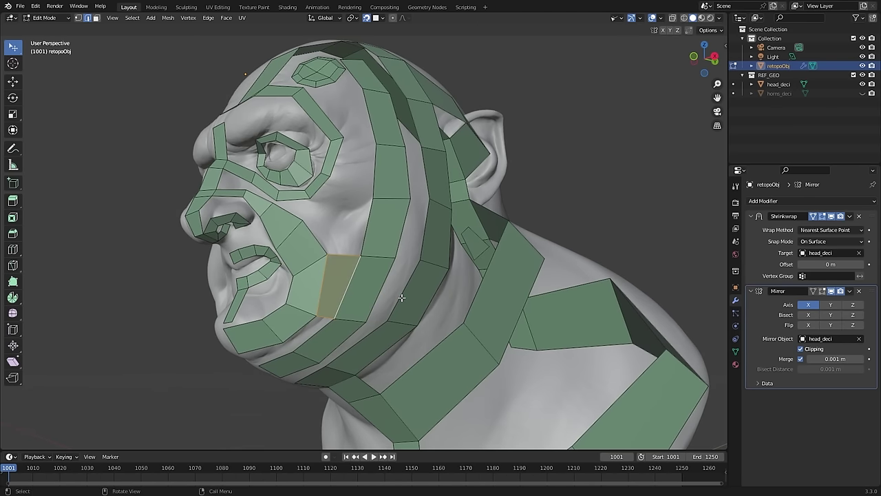
Step: Fill the gap between the vertical strips on the side of the head with a continuous row of faces
left_click(401, 299)
left_click(381, 297, "shift")
key("f")
key("f")
middle_click_drag(404, 252, 379, 272)
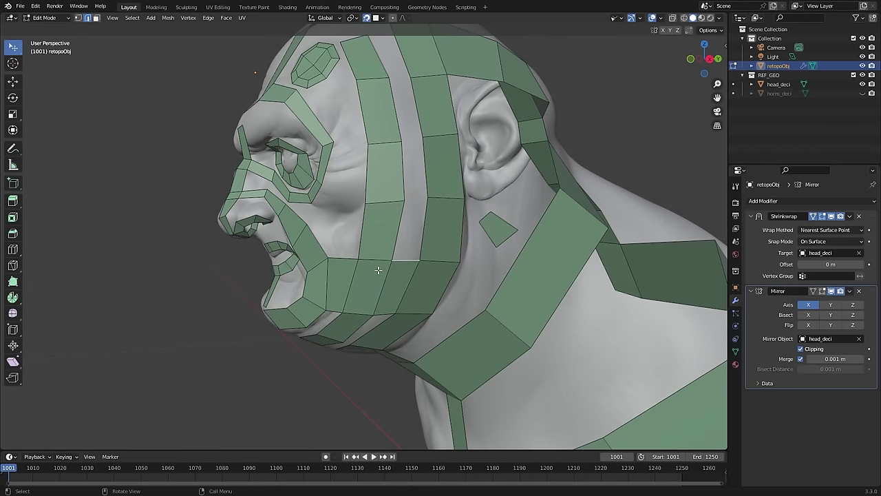
key("f")
key("f")
key("f")
key("f")
Step: Fill the remaining gaps between the strips under the jaw and behind the chin with faces
middle_click_drag(400, 201, 382, 322)
key("f")
key("f")
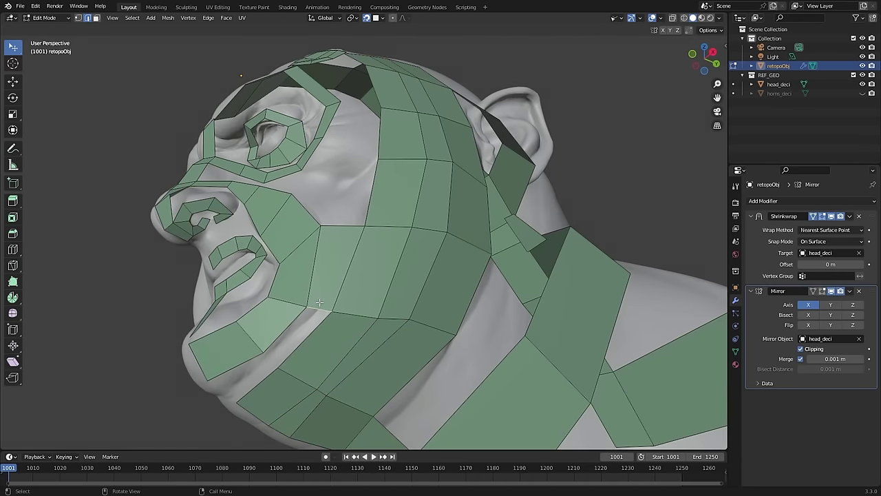
key("f")
key("f")
middle_click_drag(330, 335, 292, 256)
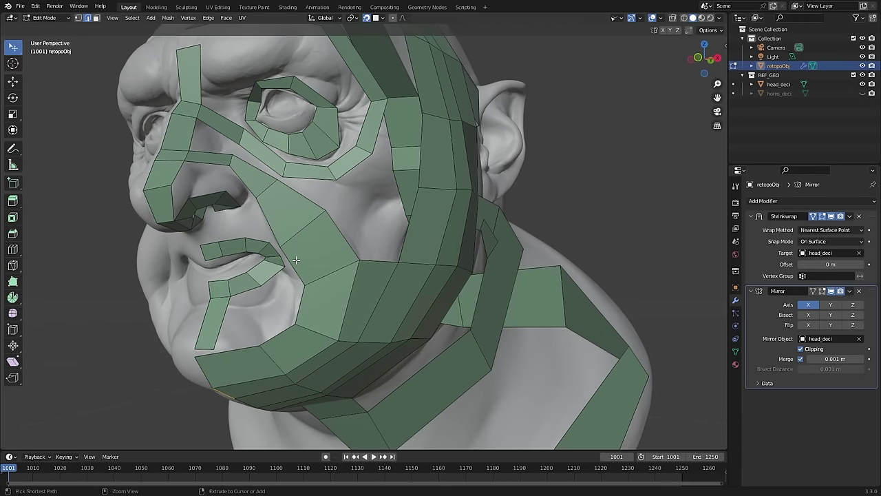
Step: Cut two loops across the cheek strip beside the mouth corner, adjusting the inner vertex of the first cut
key("ctrl+r")
double_click(287, 251)
key("1")
left_click_drag(281, 246, 278, 240)
key("ctrl+r")
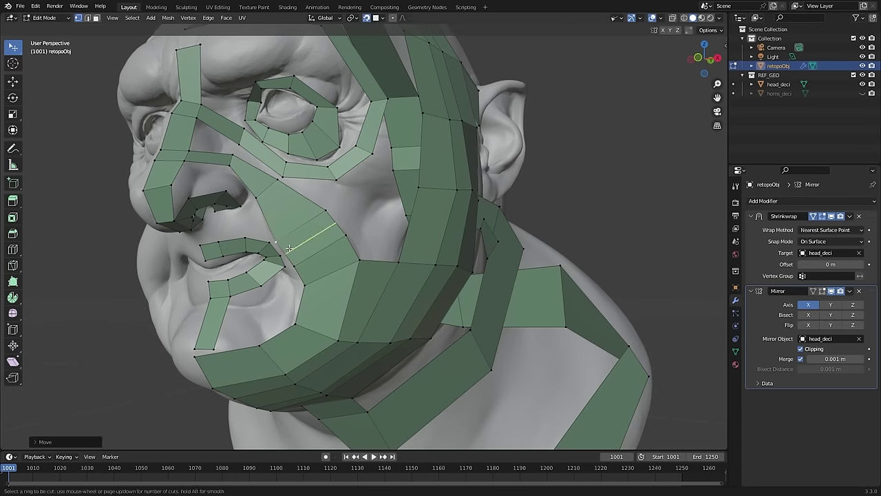
left_click(289, 249)
left_click(288, 250)
Step: In edge selection mode, slide an edge of the cheek strip beside the mouth corner to even the spacing
key("2")
left_click(282, 248)
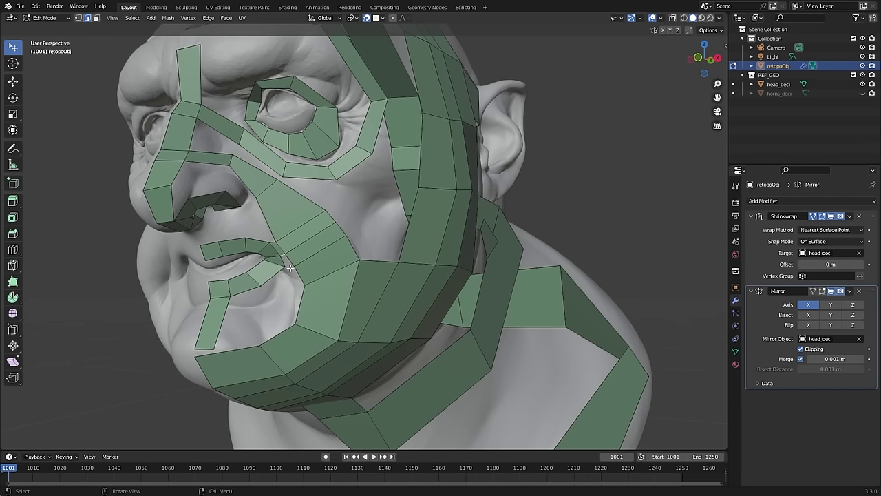
right_click(299, 288, "ctrl")
scroll(298, 289, "down", 4)
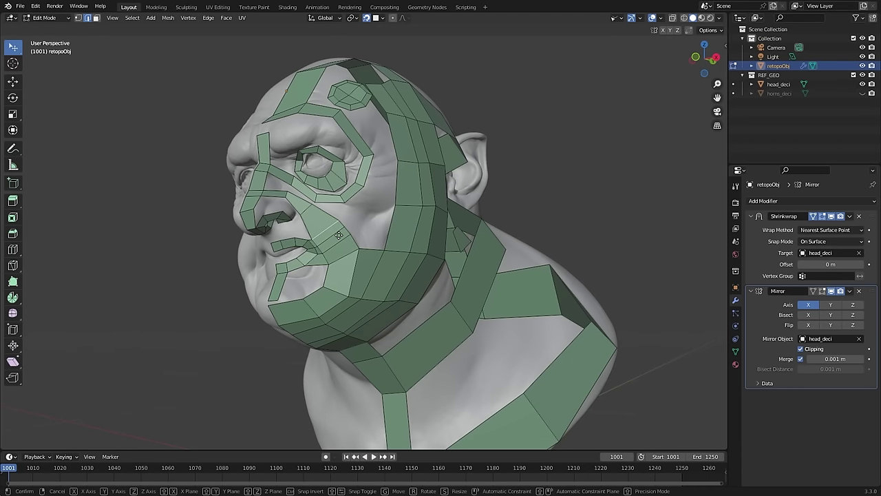
key("g")
key("g")
left_click(337, 238)
Step: Cut a loop across the jaw faces, from the cheek loop to the strip in front of the ear
middle_click_drag(351, 263, 303, 279)
key("ctrl+r")
left_click(394, 279)
left_click(393, 279)
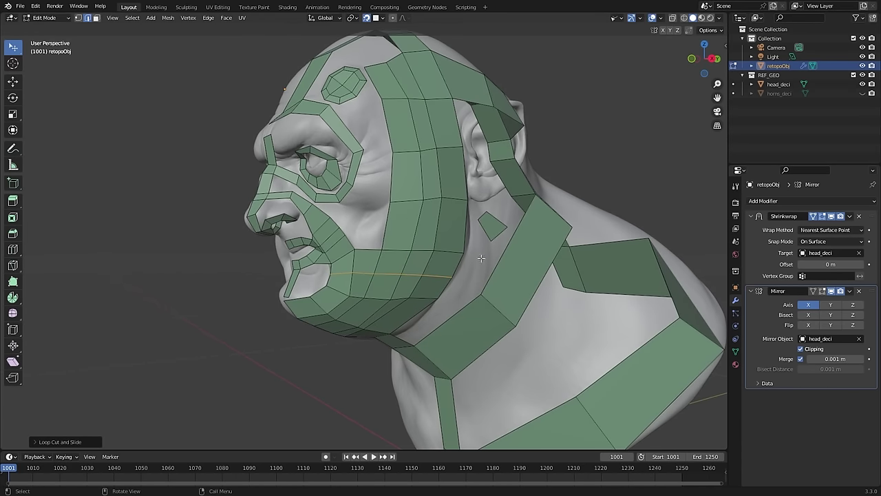
Step: Fill a face between the jaw strip and the neck strip, and shift its outer vertex in vertex selection mode
middle_click_drag(480, 259, 417, 359)
left_click(401, 359)
key("f")
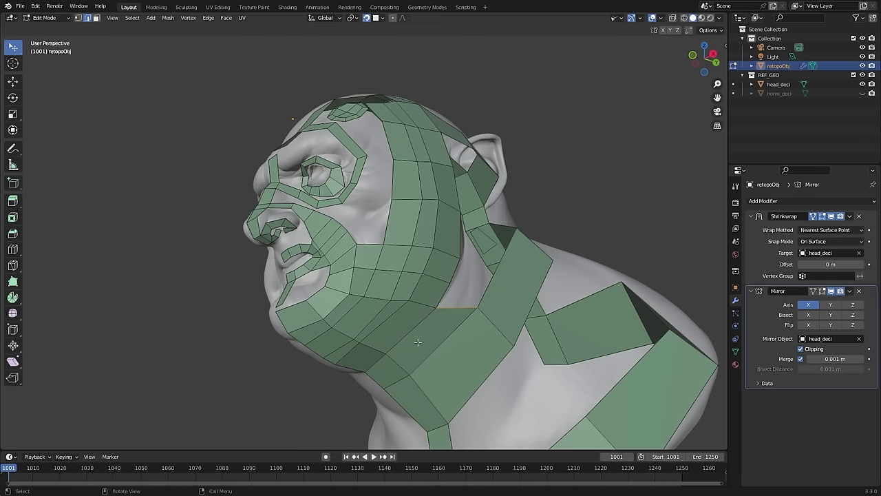
key("1")
left_click_drag(477, 308, 466, 323)
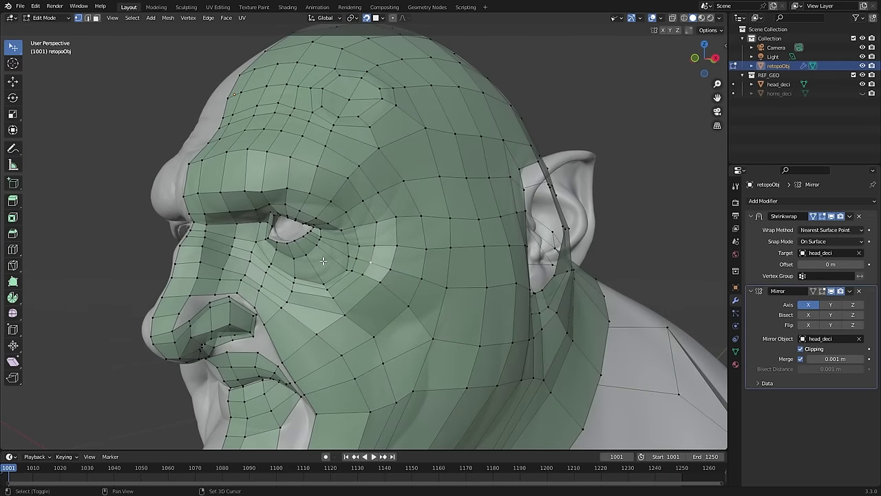
Step: Examine the advanced retopology around the cheek, eye and forehead, including the spacing of the rows up to the crown
middle_click_drag(326, 261, 335, 235)
scroll(332, 229, "down", 2)
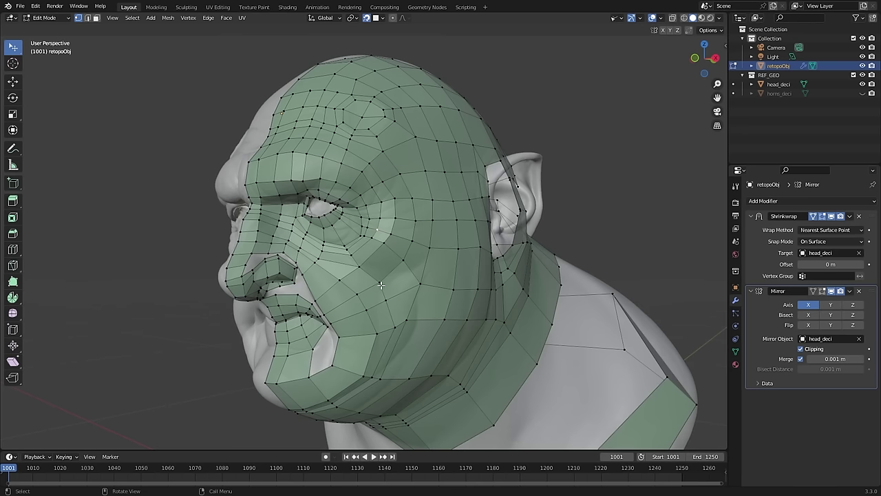
middle_click_drag(329, 282, 171, 100)
scroll(171, 99, "up", 6)
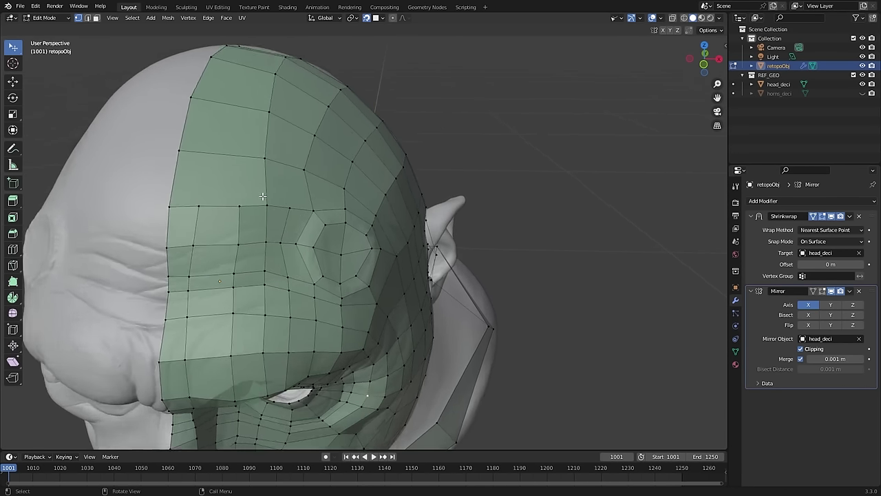
scroll(223, 179, "down", 1)
middle_click_drag(223, 179, 211, 205)
scroll(222, 174, "down", 1)
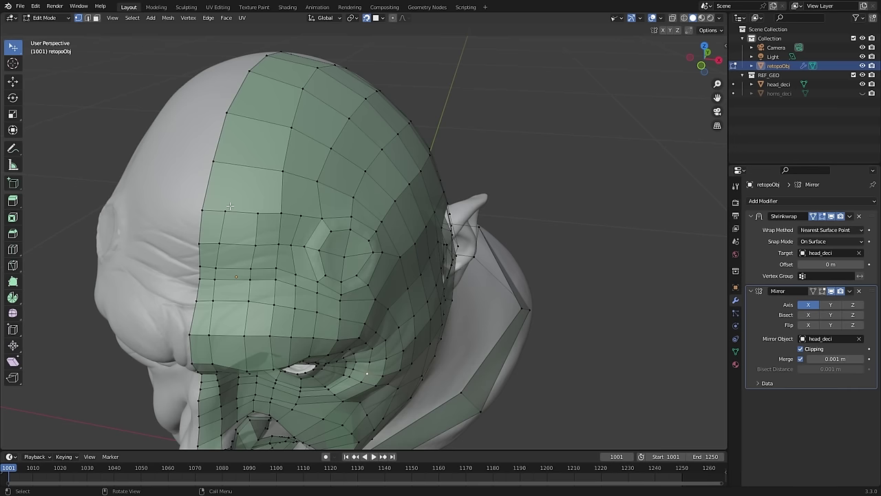
middle_click_drag(255, 176, 248, 332)
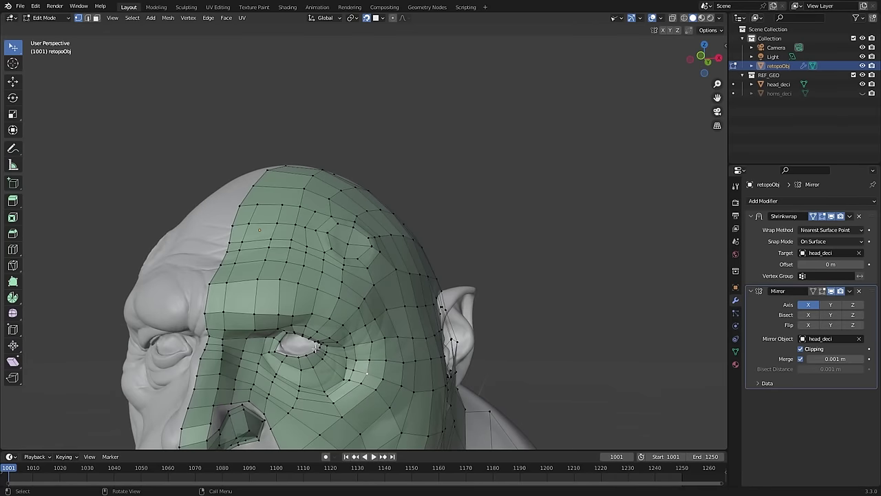
Step: Examine the edge flow around the horn base and across the temple, skull and side of the head
middle_click_drag(317, 331, 377, 158)
scroll(199, 223, "up", 2)
middle_click_drag(166, 224, 219, 199, "shift")
scroll(219, 198, "up", 2)
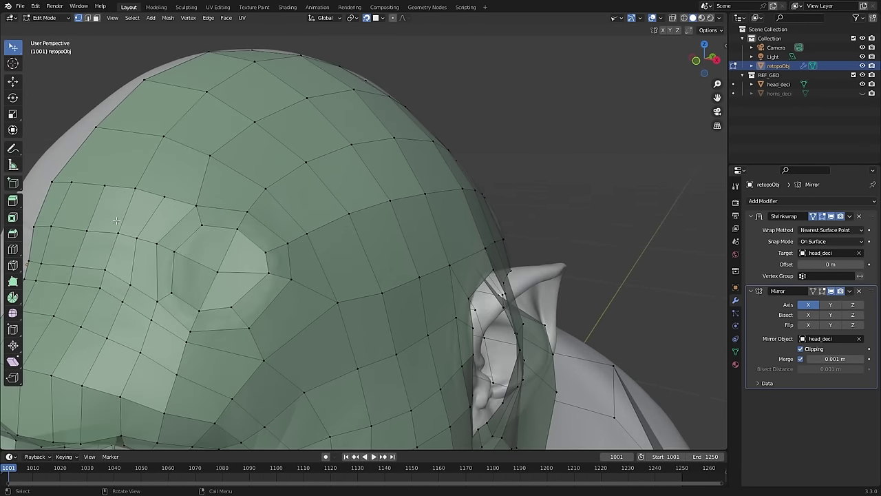
middle_click_drag(175, 223, 183, 302)
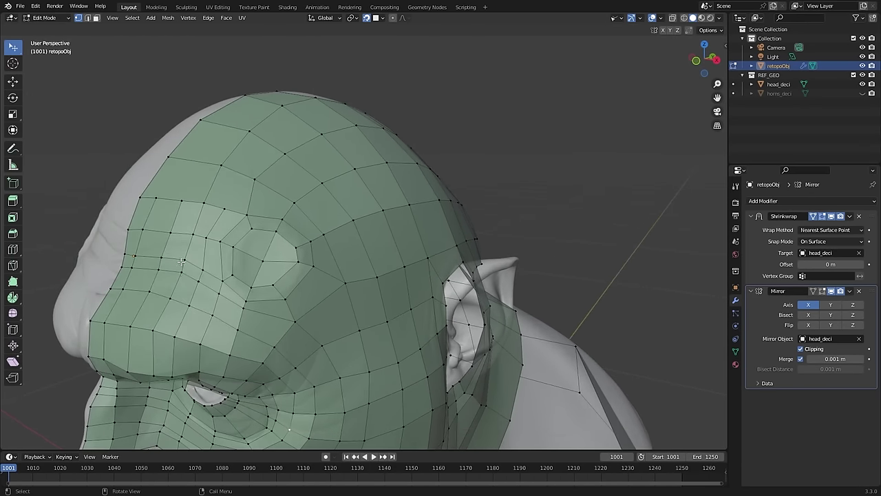
middle_click_drag(250, 233, 249, 266)
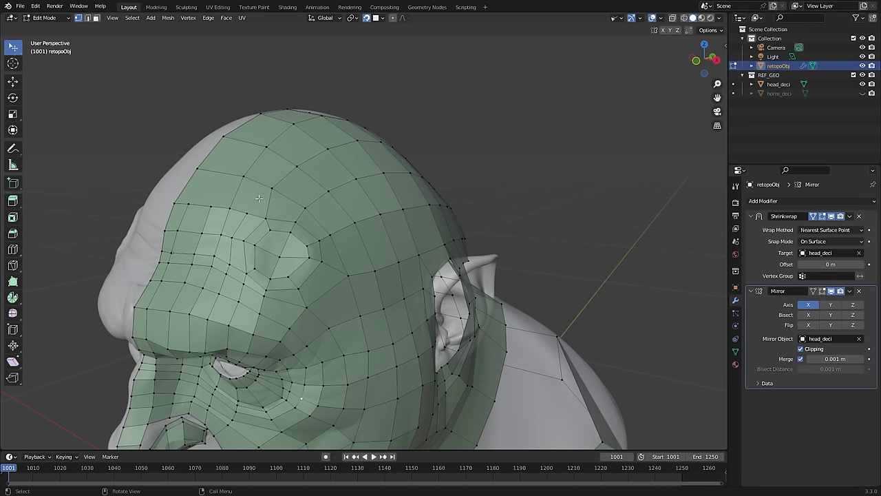
scroll(271, 224, "down", 4)
middle_click_drag(272, 224, 260, 88, "shift")
middle_click_drag(330, 220, 372, 206)
scroll(385, 199, "down", 1)
middle_click_drag(409, 176, 397, 212, "shift")
scroll(396, 212, "up", 4)
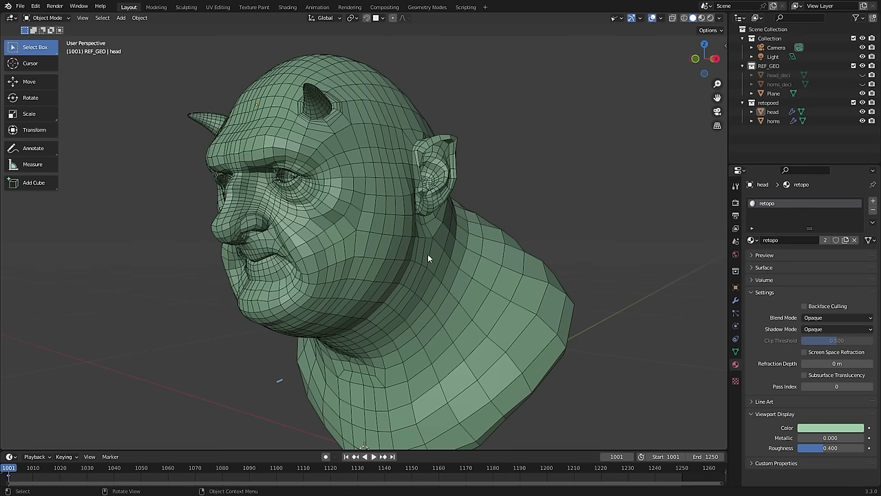
Step: Review the finished retopology from above and from the front of the neck, and enter Edit Mode on the head object
middle_click_drag(349, 179, 198, 181)
middle_click_drag(348, 261, 329, 302)
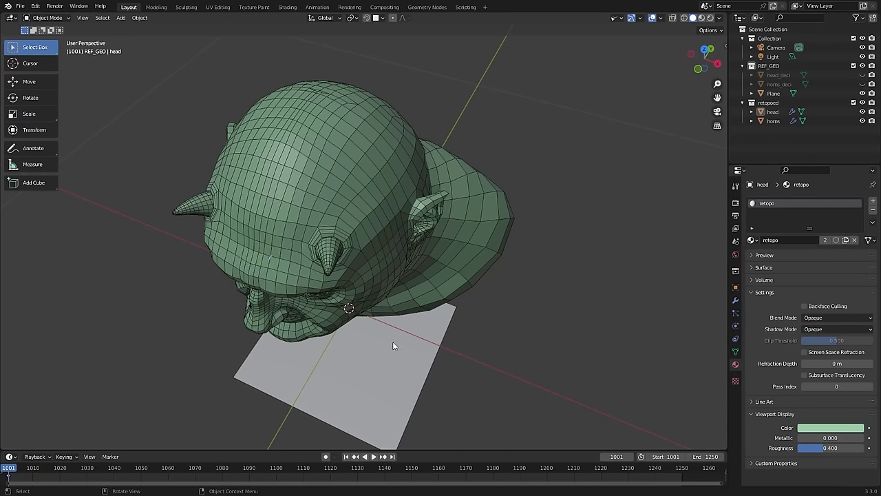
middle_click_drag(393, 342, 387, 250)
scroll(329, 192, "up", 3)
middle_click_drag(328, 192, 342, 244, "shift")
scroll(340, 255, "up", 2)
left_click(342, 256)
key("Tab")
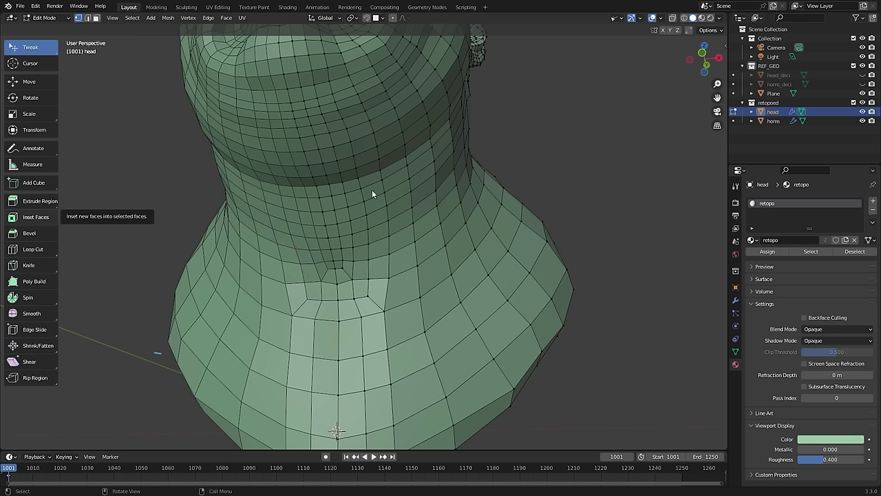
Step: Trace the edge lines running down the throat to their merging point at the base, and mark the side of the neck
mouse_move(332, 139)
left_mouse_down()
mouse_move(363, 442)
mouse_move(351, 280)
left_mouse_up()
mouse_move(340, 264)
left_mouse_down()
mouse_move(336, 183)
mouse_move(319, 135)
left_mouse_up()
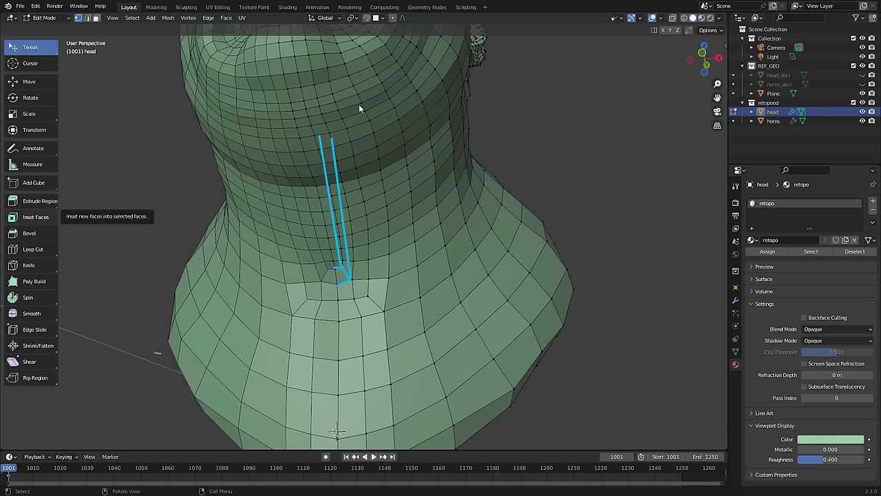
mouse_move(338, 106)
left_mouse_down()
mouse_move(380, 295)
mouse_move(368, 296)
mouse_move(385, 218)
mouse_move(370, 104)
left_mouse_up()
left_click_drag(441, 186, 454, 173)
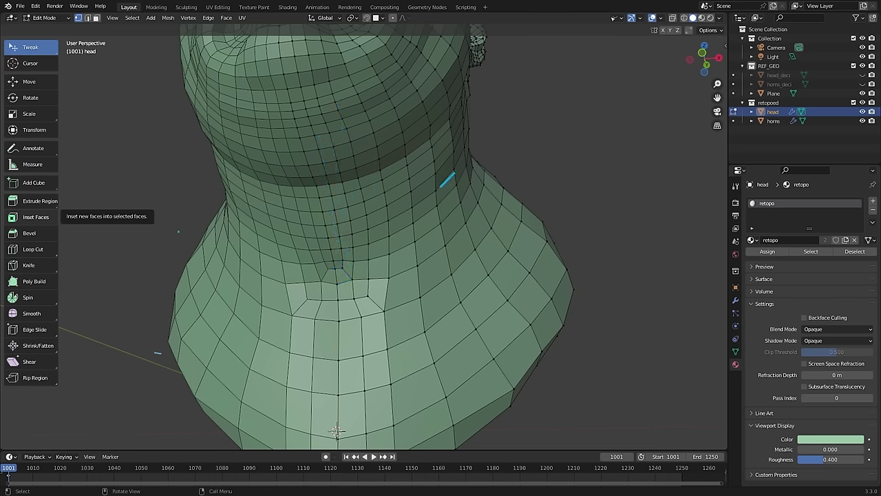
Step: Examine the topology of the ear from the side and the edge flow of the whole face from the front
middle_click_drag(337, 432, 396, 169)
scroll(429, 128, "up", 3)
middle_click_drag(396, 169, 344, 272, "shift")
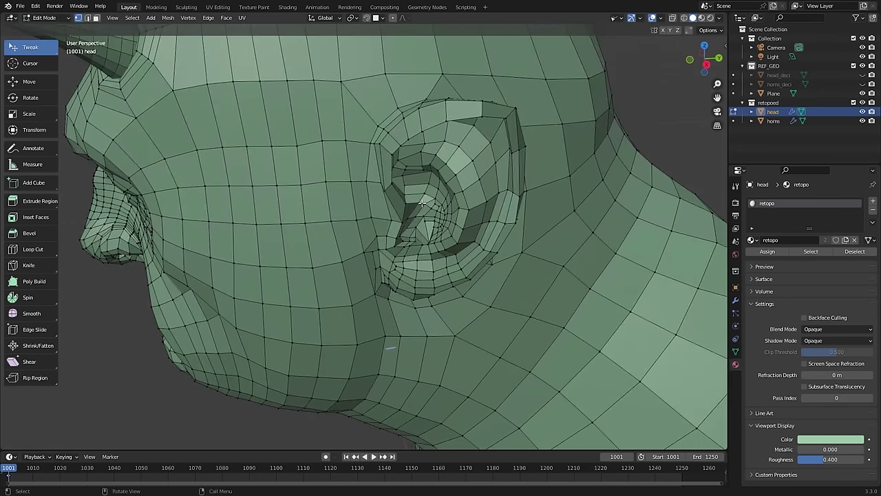
middle_click_drag(422, 203, 347, 213)
scroll(399, 175, "down", 5)
scroll(449, 198, "up", 4)
scroll(461, 215, "down", 3)
middle_click_drag(169, 134, 353, 148)
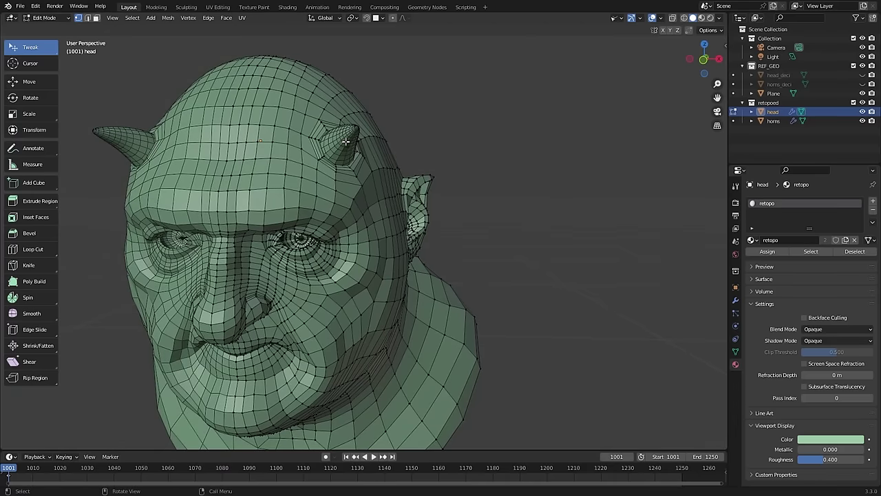
Step: Move a vertex in the fold behind the ear slightly
middle_click_drag(493, 199, 335, 238)
scroll(445, 204, "up", 5)
middle_click_drag(488, 223, 465, 225)
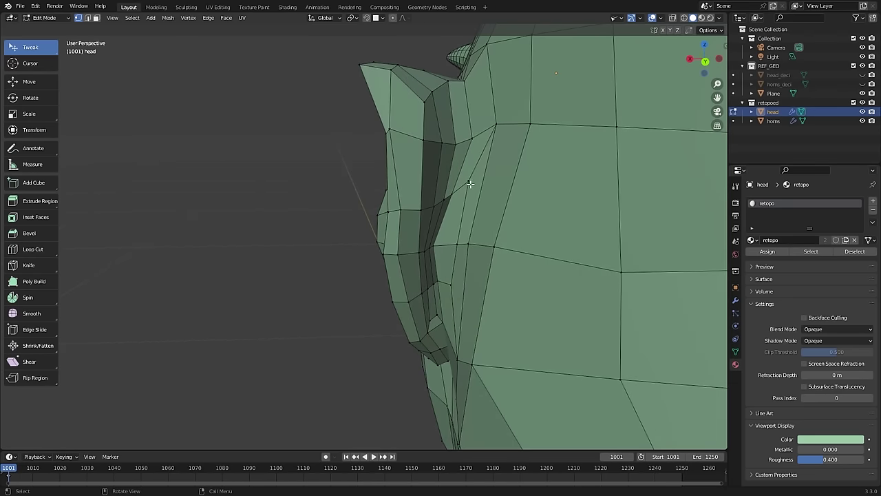
left_click_drag(470, 184, 465, 193)
Step: Reposition the vertices of the stretched faces at the lower front edge of the ear opening
middle_click_drag(296, 268, 442, 341)
scroll(394, 297, "up", 3)
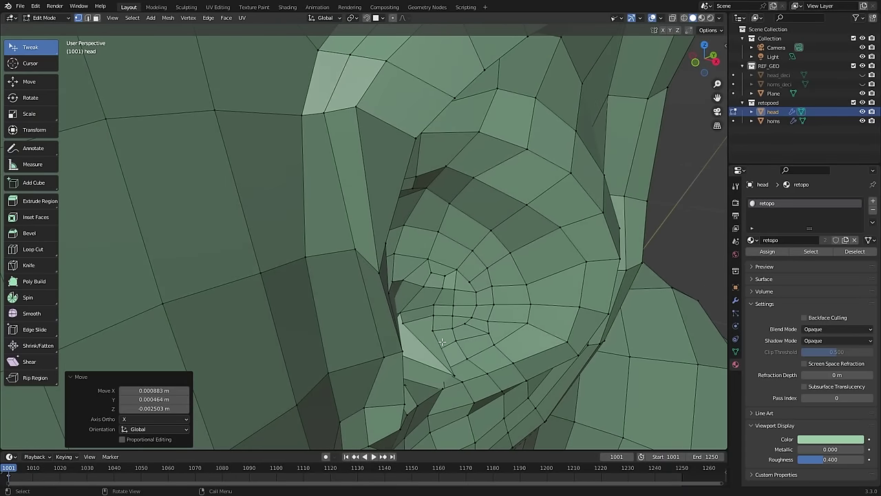
left_click_drag(451, 376, 410, 340)
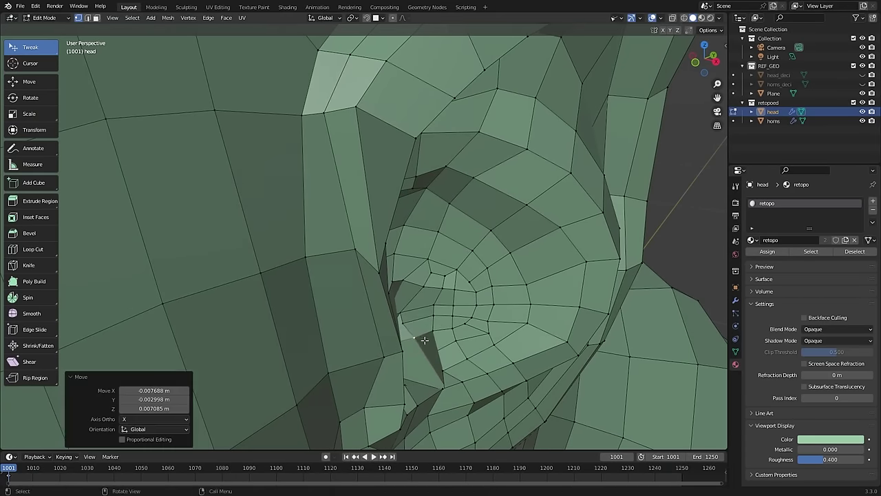
middle_click_drag(410, 340, 441, 383)
left_click_drag(441, 383, 436, 365)
Step: Refine the ear opening by nudging further vertices along its front inner edge
middle_click_drag(436, 365, 374, 315)
left_click_drag(407, 331, 419, 345)
scroll(418, 342, "down", 4)
middle_click_drag(403, 297, 426, 301)
scroll(368, 284, "down", 2)
scroll(367, 284, "up", 5)
left_click_drag(399, 304, 390, 311)
Step: Check the adjusted ear geometry up close and in relation to the whole side of the head
scroll(390, 309, "down", 5)
middle_click_drag(355, 280, 447, 313)
scroll(458, 328, "up", 3)
mouse_move(389, 303)
middle_mouse_down()
mouse_move(378, 325)
mouse_move(349, 318)
mouse_move(388, 312)
middle_mouse_up()
scroll(383, 323, "up", 4)
scroll(379, 345, "down", 6)
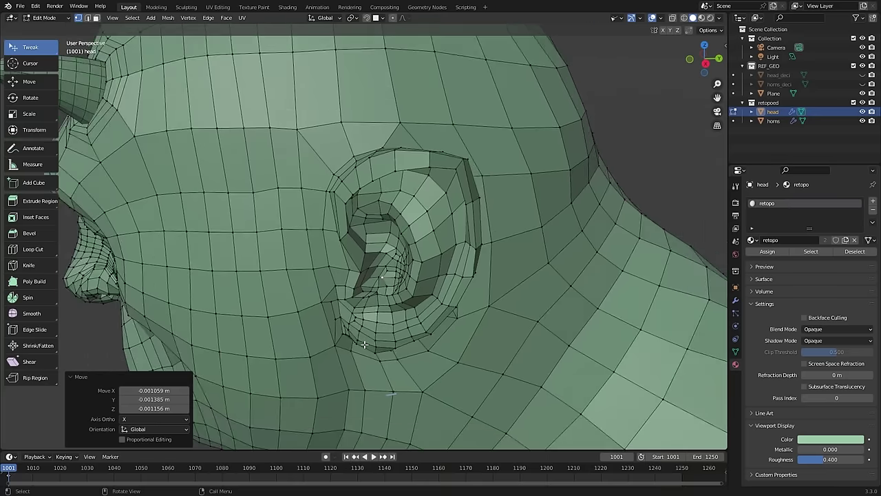
middle_click_drag(197, 252, 261, 272)
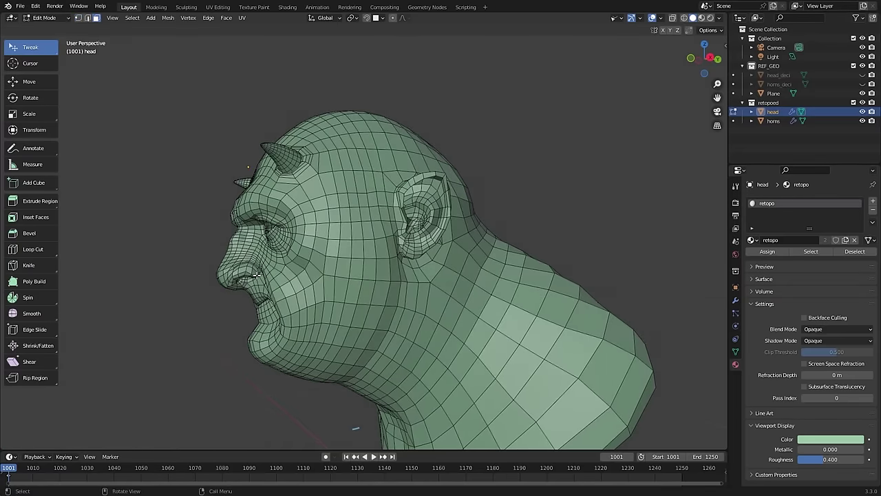
Step: Switch to box selection, select faces over the front of the head, replace them with the inner ear faces, and shrink that selection
key("w")
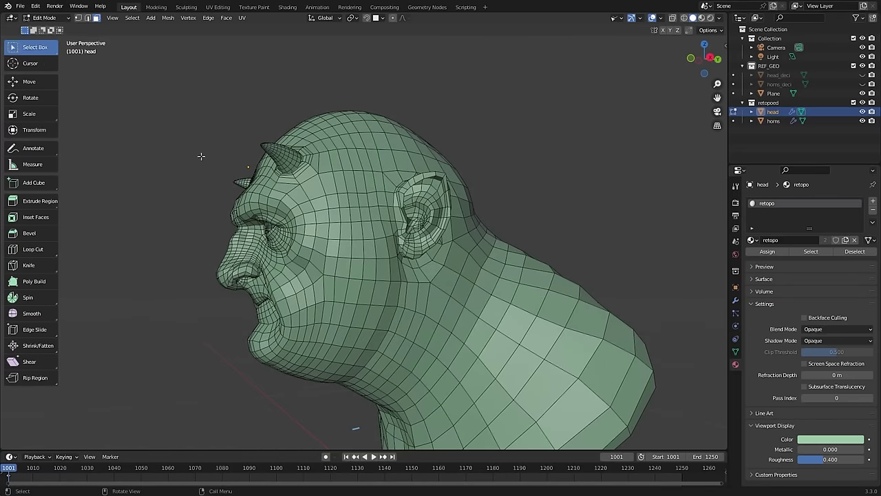
left_click_drag(200, 155, 357, 399)
middle_click_drag(406, 276, 448, 201)
left_click_drag(439, 194, 396, 231)
key("ctrl+KP_Subtract")
Step: Box-select a small group of faces inside the ear opening
middle_click_drag(408, 194, 409, 229)
scroll(409, 230, "down", 1)
scroll(410, 230, "up", 5)
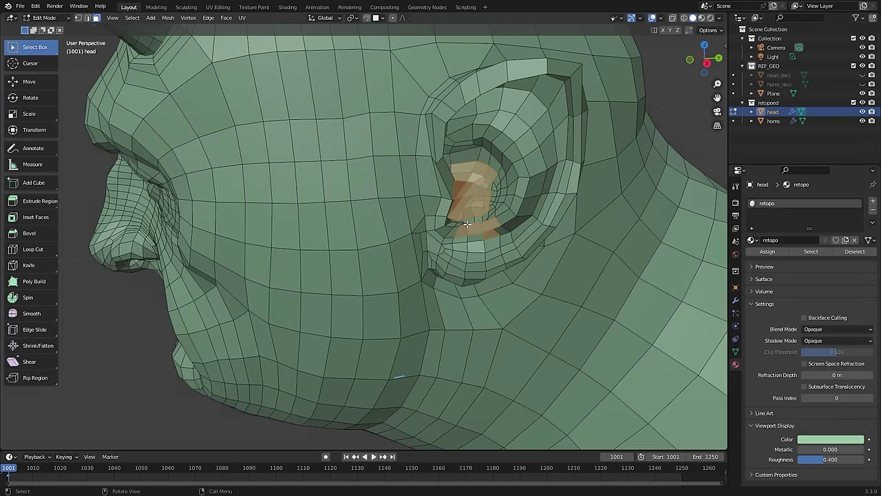
left_click_drag(451, 183, 458, 215)
scroll(316, 241, "down", 2)
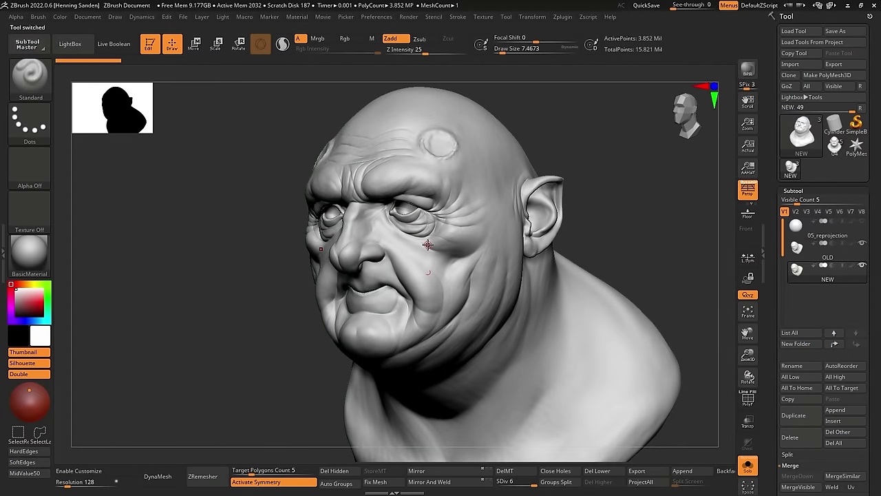
Step: Switch to ZBrush and make the OLD subtool active, with the face turned to a closer front view
mouse_move(459, 236)
right_mouse_down()
mouse_move(439, 216)
mouse_move(427, 272)
right_mouse_up()
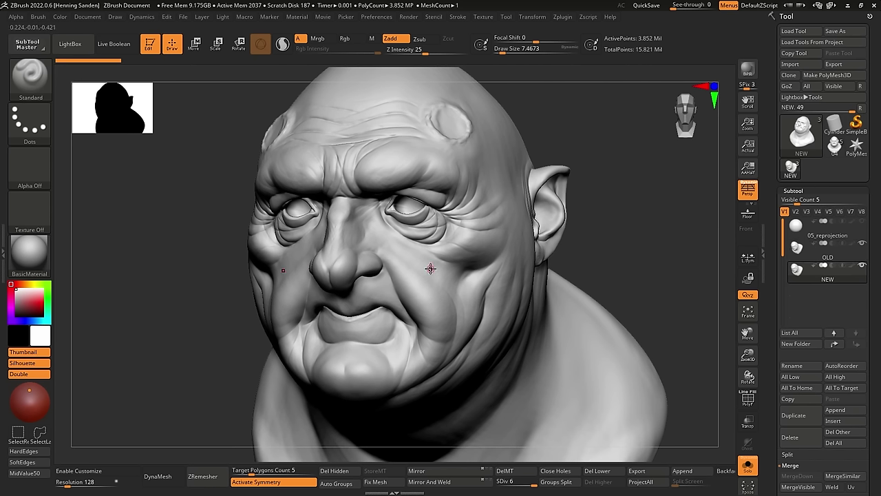
left_click(451, 263, "alt")
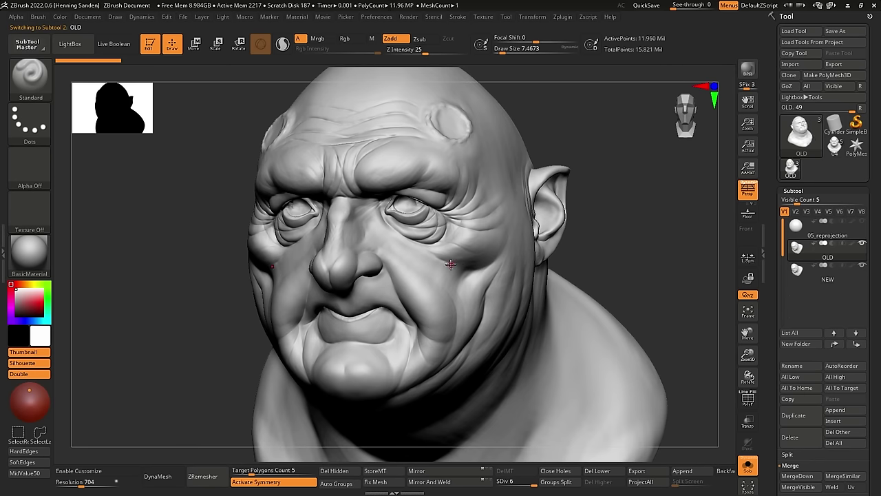
Step: Alternate between the NEW and OLD subtools to compare their high-resolution sculpt detail, ending with OLD active
left_click(804, 261)
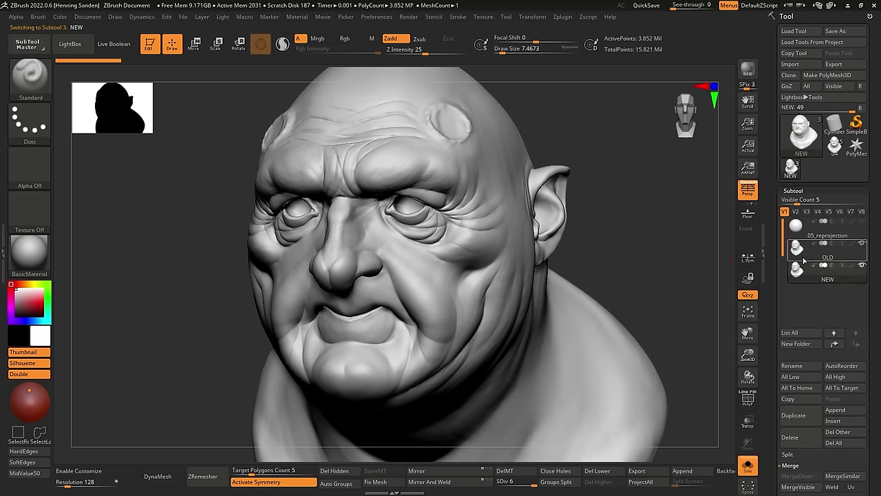
left_click(804, 272)
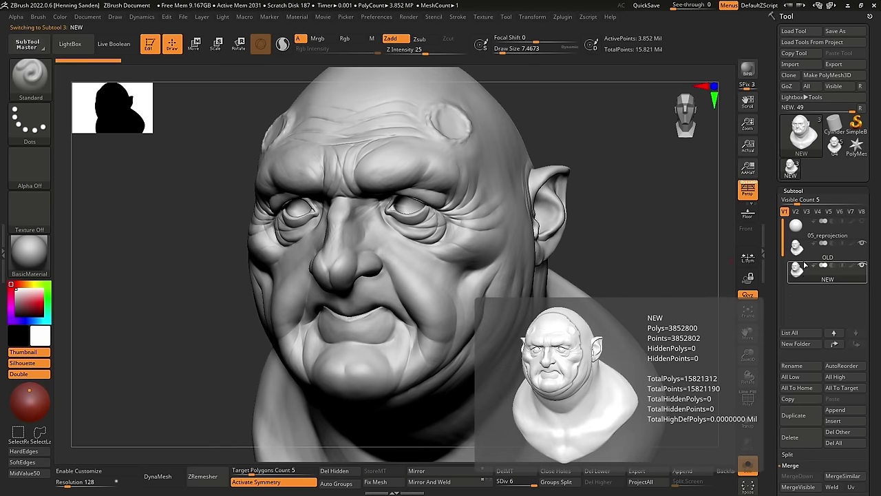
left_click(804, 260)
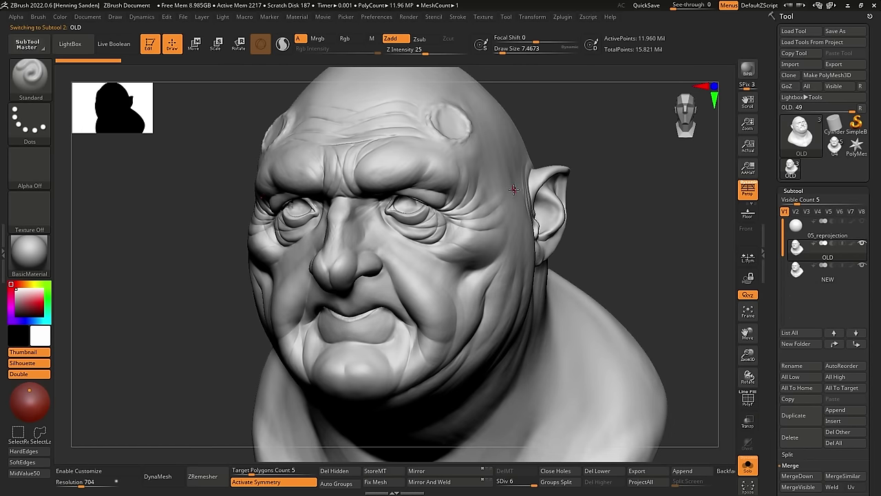
Step: Lower the OLD subtool to subdivision level 1 and show its polyframe to examine the face topology from the front
key("shift+d")
key("shift+d")
key("shift+d")
key("shift+d")
key("shift+d")
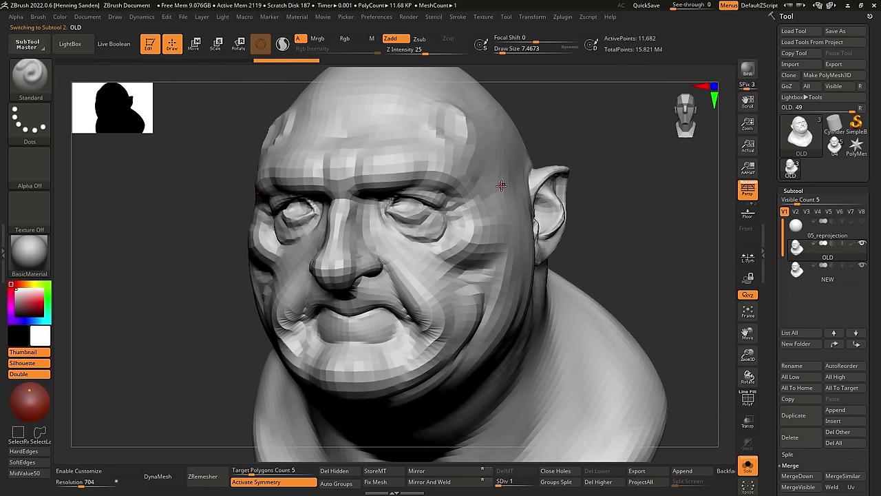
key("shift+f")
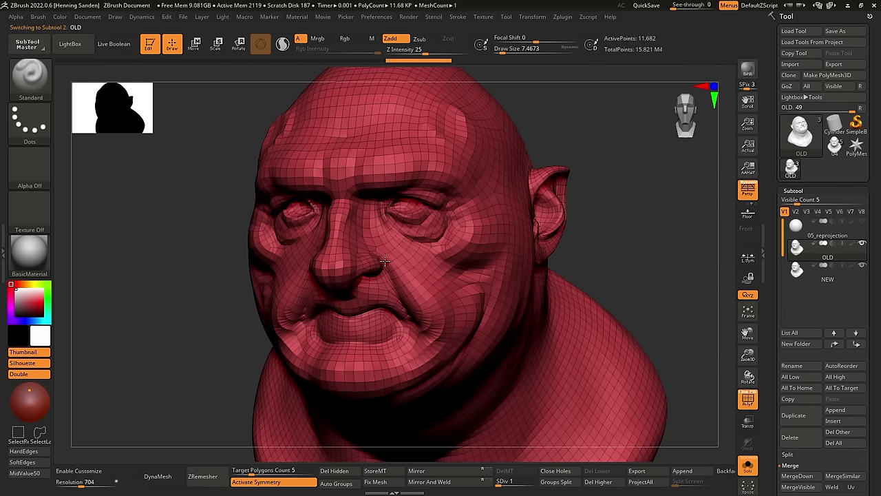
right_click_drag(394, 307, 401, 260)
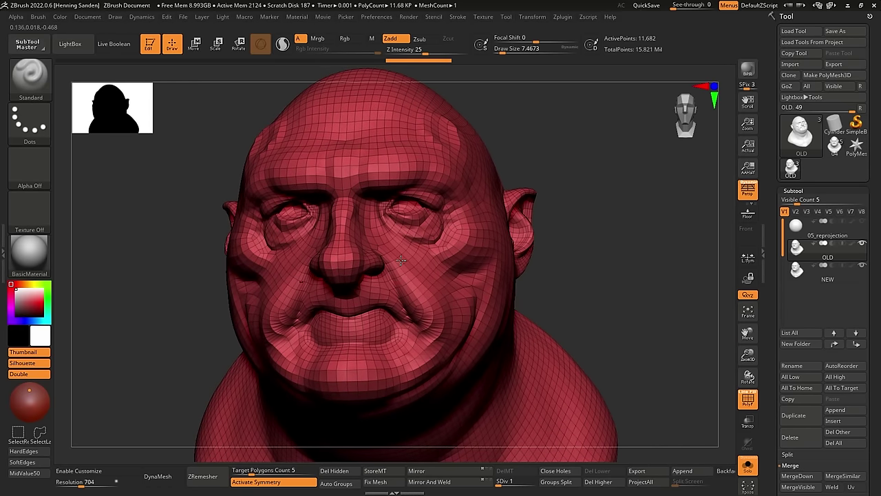
right_click_drag(380, 329, 358, 339)
right_click_drag(407, 234, 377, 258)
Step: Make the NEW subtool active at subdivision level 1 and assign its whole mesh to a single polygroup
left_click(797, 269)
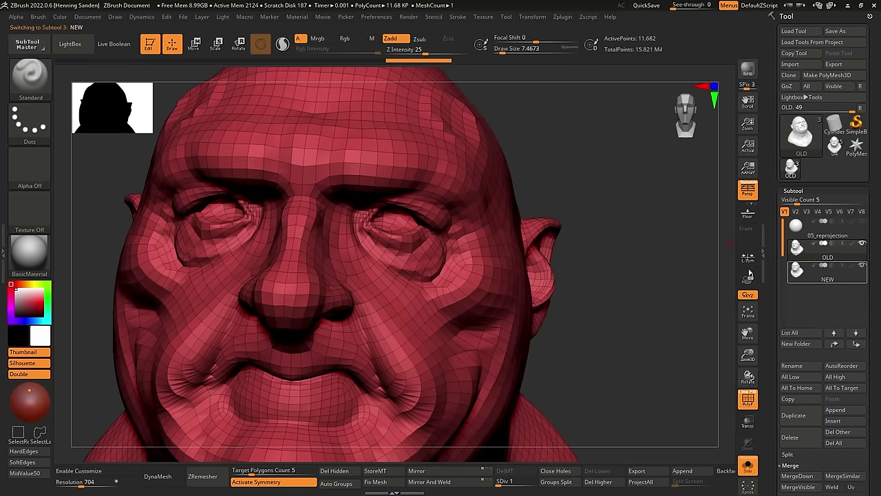
key("shift")
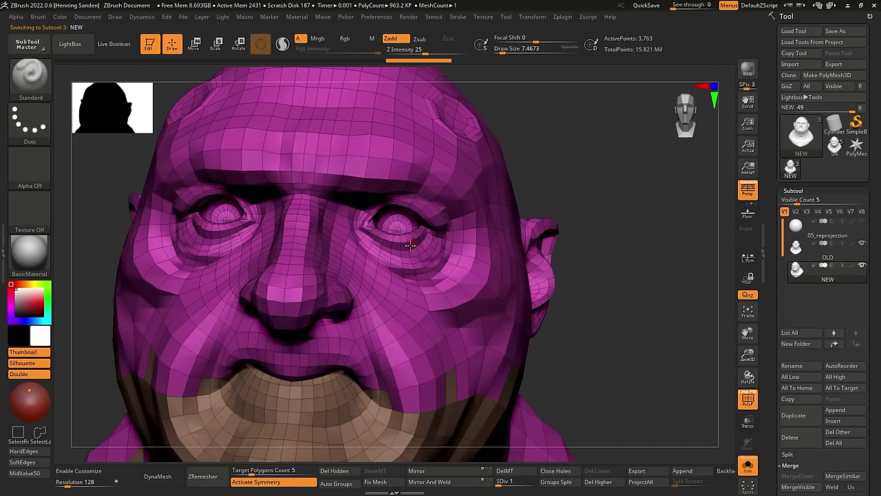
right_click_drag(409, 247, 362, 363)
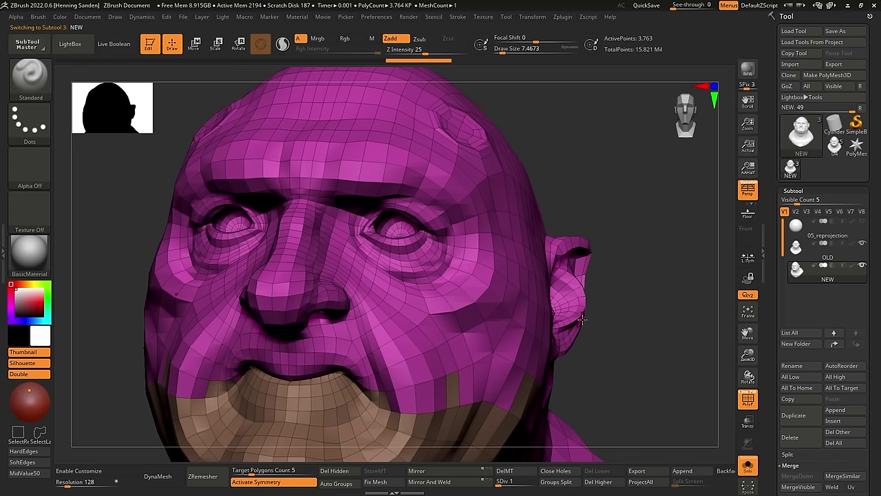
key("ctrl+w")
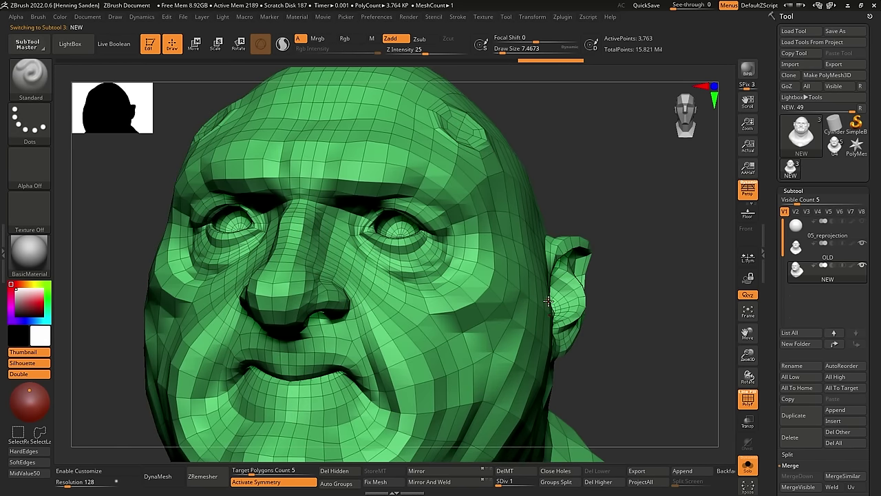
key("ctrl+w")
key("ctrl+w")
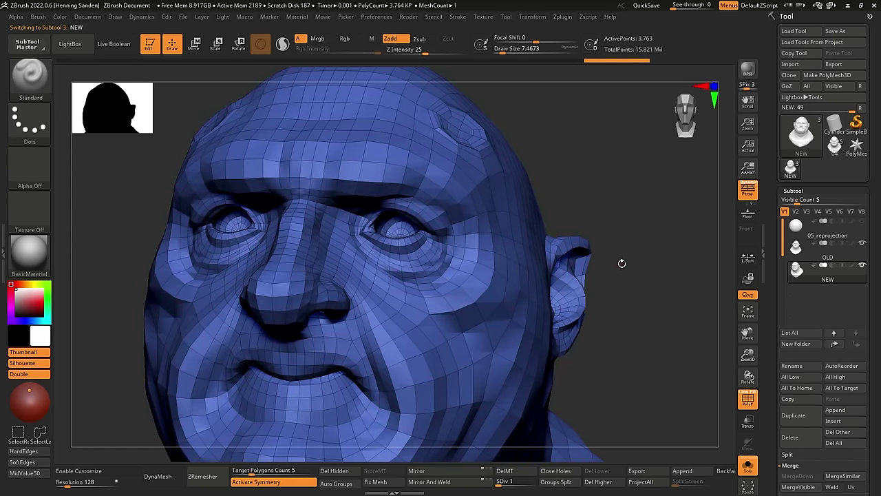
right_click_drag(413, 299, 427, 284, "alt")
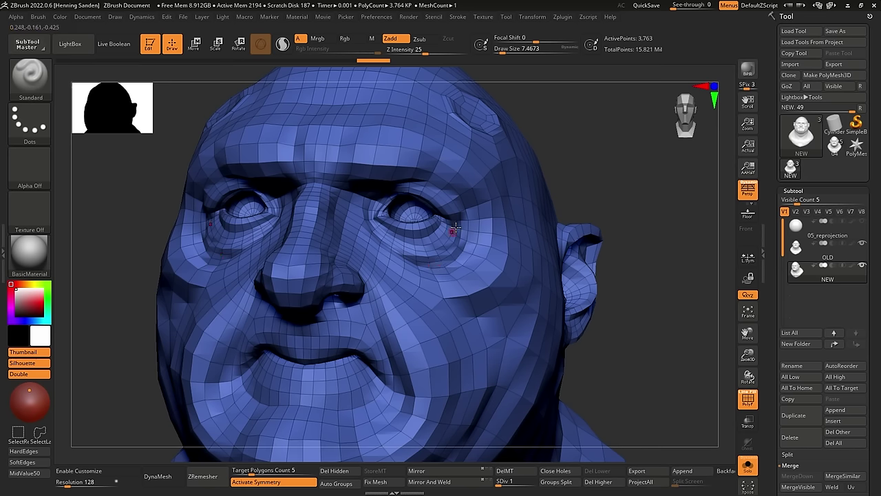
Step: Raise the NEW subtool to subdivision level 6 and hide the polyframe to show the detailed head
key("d")
key("d")
key("d")
key("d")
key("d")
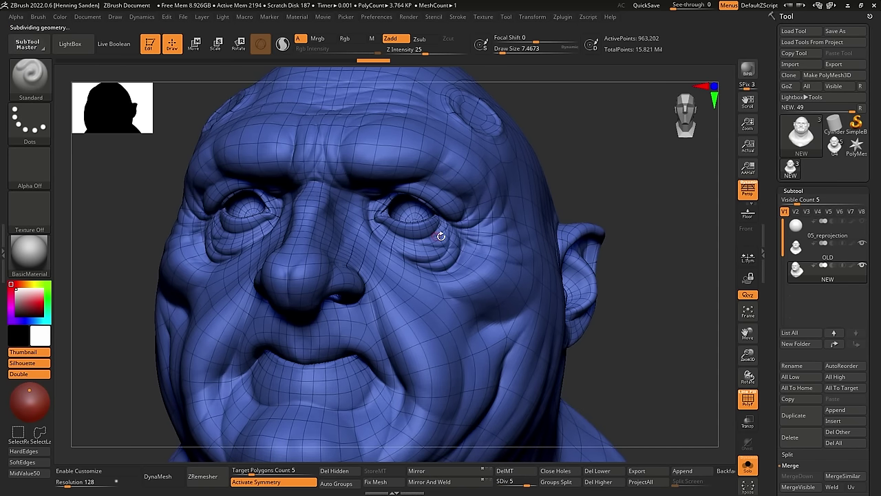
key("shift+f")
right_click_drag(426, 285, 417, 262, "alt")
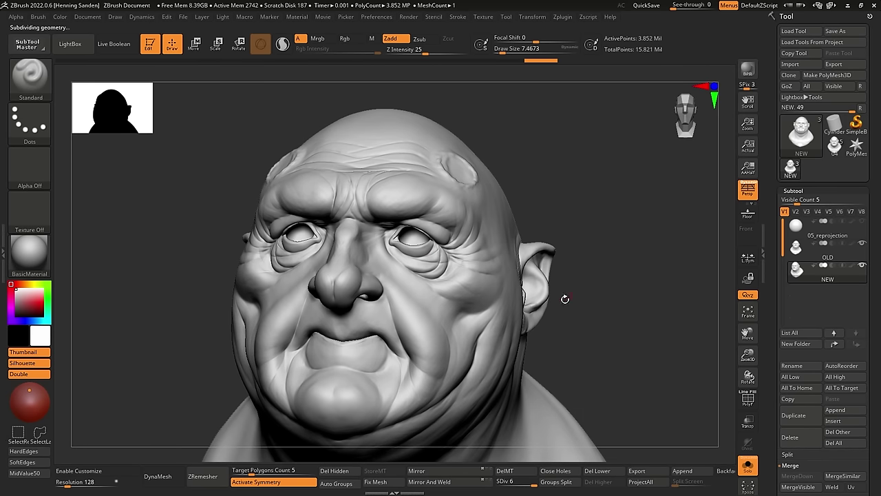
right_click_drag(512, 285, 516, 244)
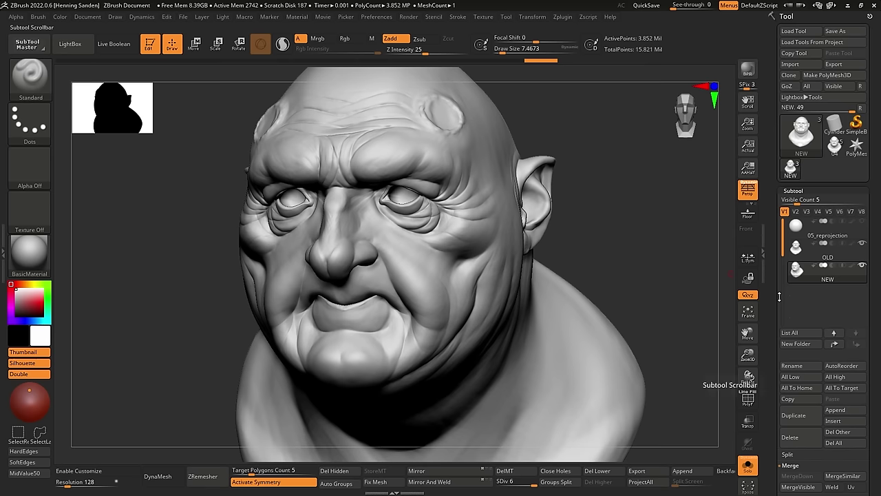
Step: Collapse the subtool Merge options and expand the Project options
left_click_drag(775, 297, 767, 246)
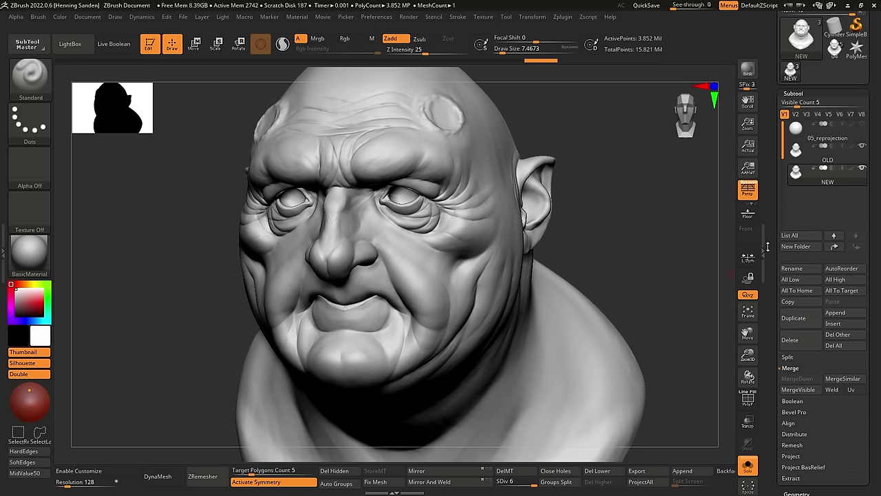
left_click(792, 368)
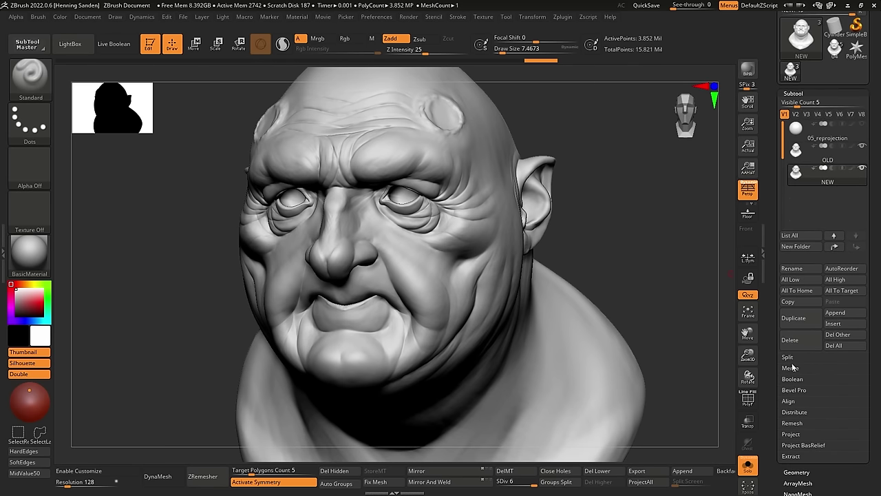
left_click(792, 433)
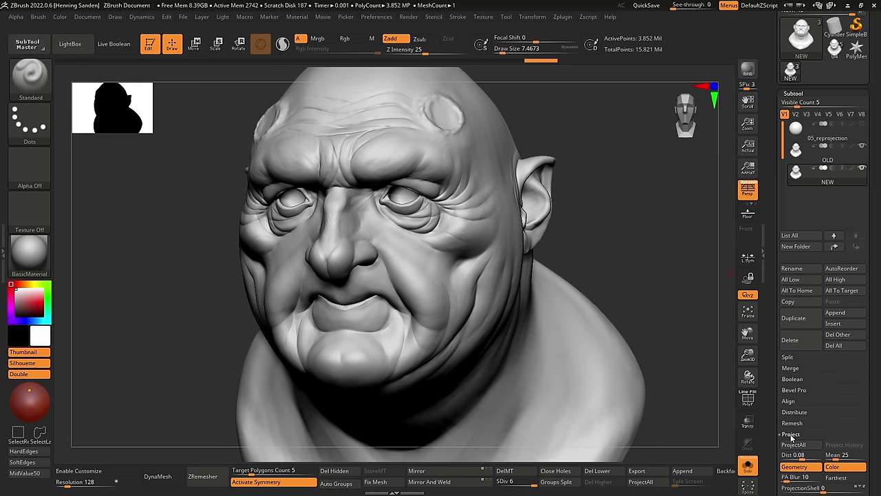
left_click_drag(769, 424, 769, 374)
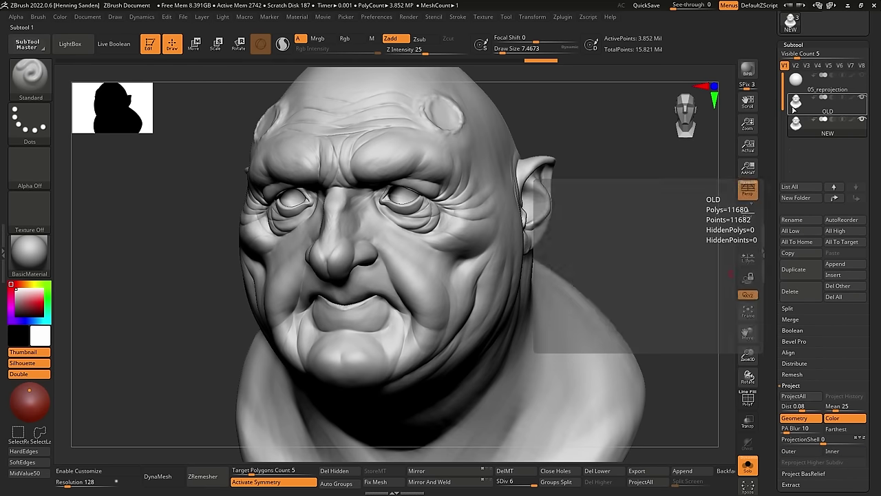
Step: Alternate between the OLD and NEW subtools to compare their undo history and projection options, then examine the NEW head from the side
left_click(793, 103)
key("ctrl")
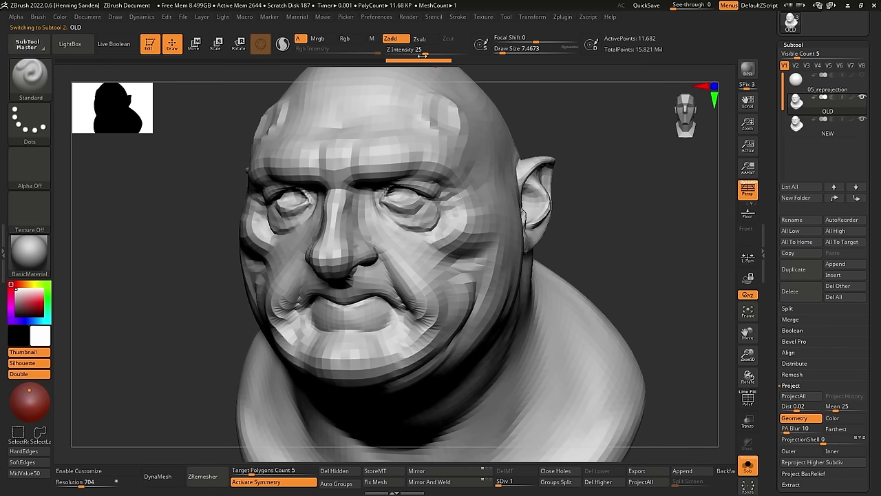
key("ctrl")
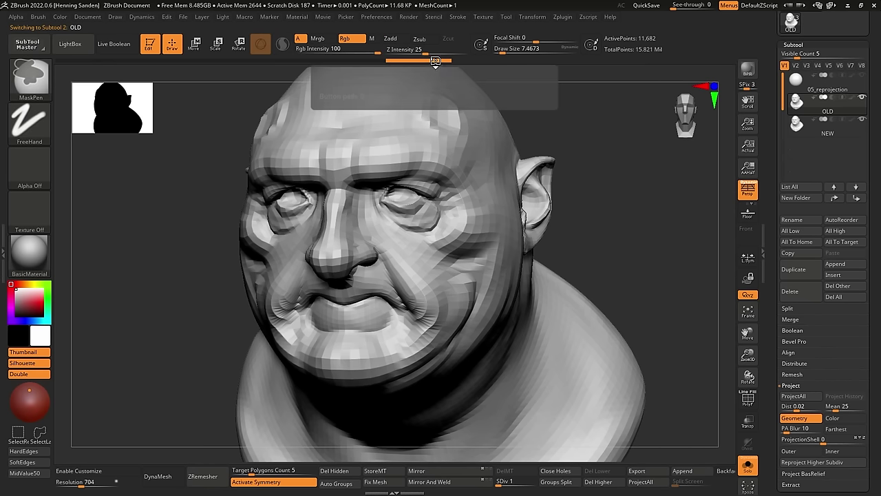
left_click(809, 135)
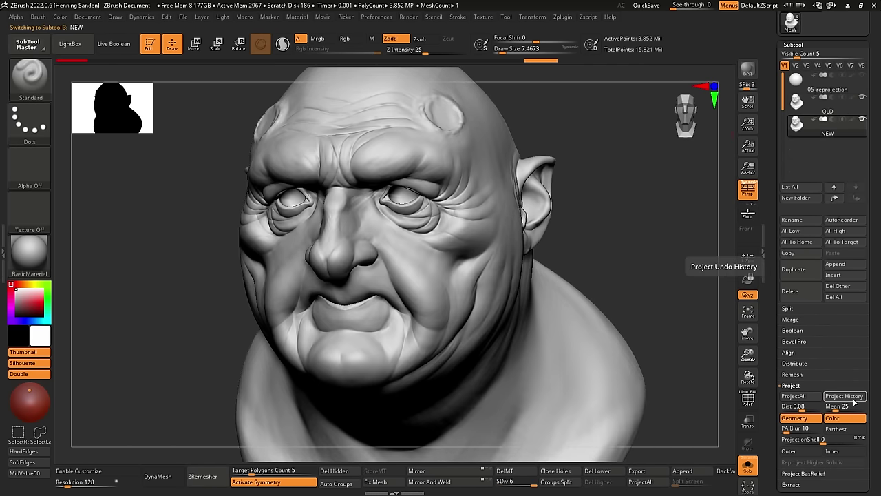
left_click(809, 102)
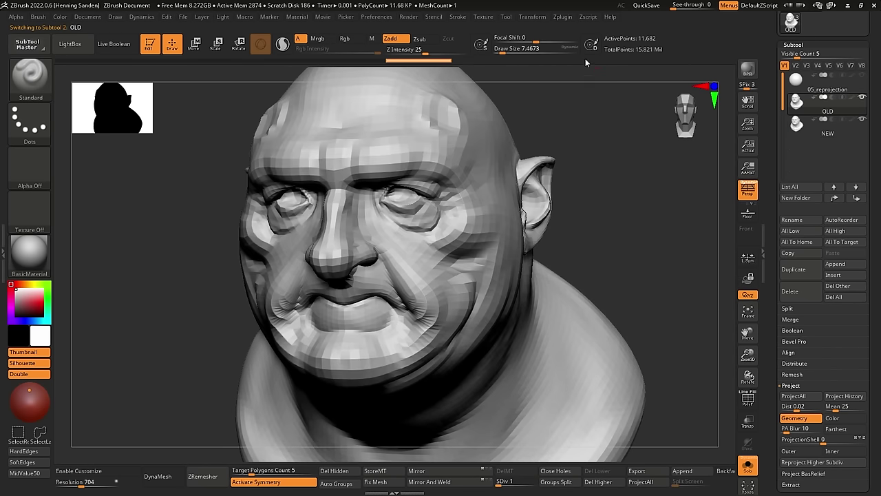
left_click(792, 128)
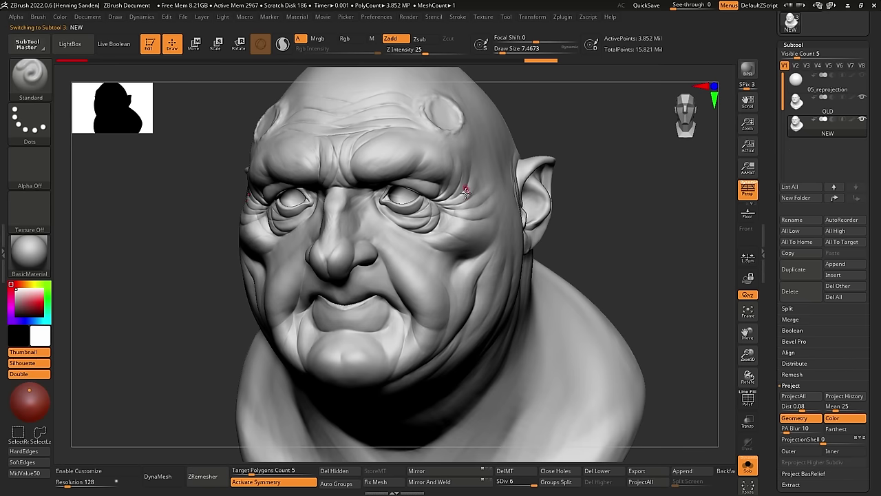
right_click_drag(469, 192, 454, 221, "ctrl")
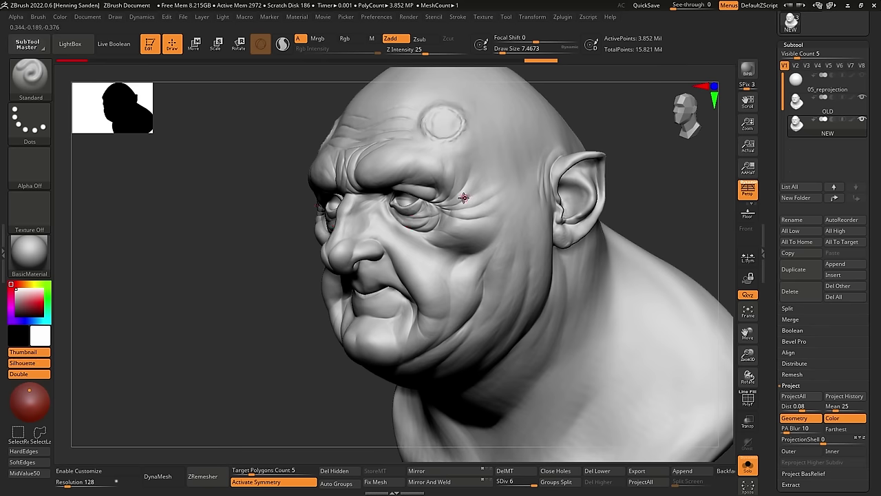
right_click_drag(427, 232, 438, 222)
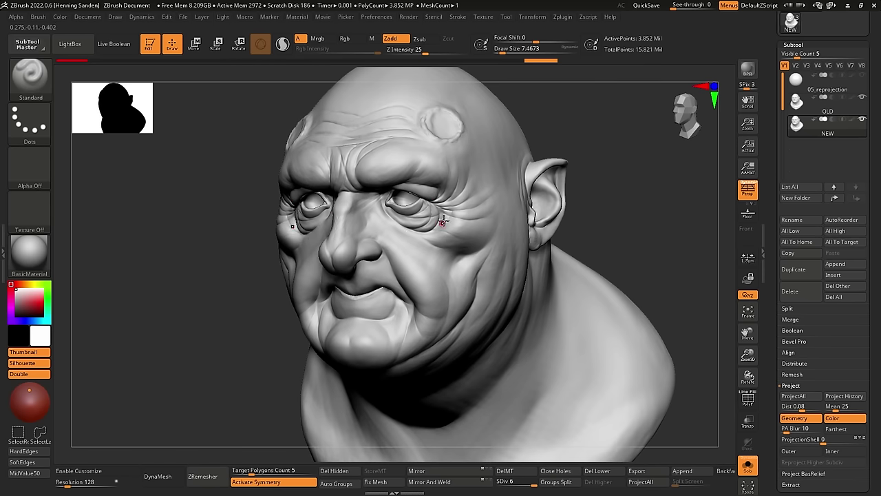
right_click_drag(412, 216, 401, 210, "alt")
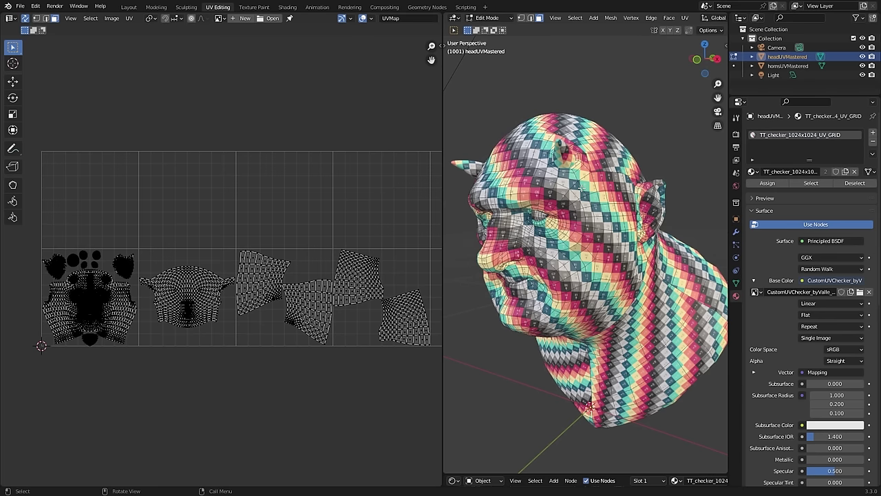
Step: Switch to Blender and, in edge selection mode, select the shortest edge path from the temple to the cheek on headUVMastered
left_click(596, 208)
key("2")
left_click(582, 190)
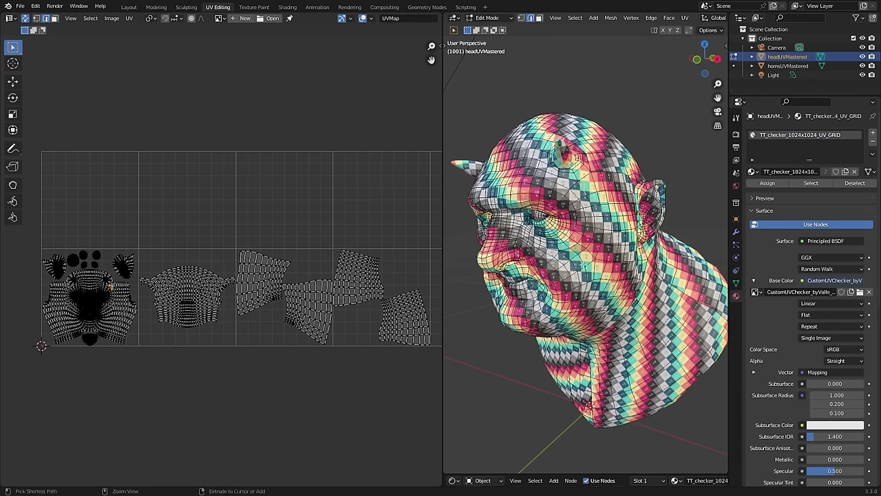
left_click(591, 252, "ctrl")
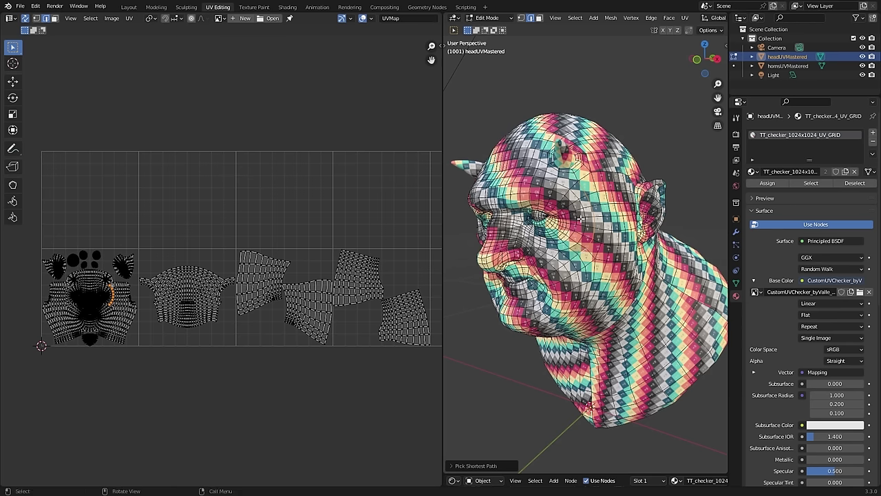
key("q")
Step: Widen the 3D viewport next to the UV editor and frame the whole checker-textured bust
middle_click_drag(546, 208, 605, 215)
scroll(534, 213, "up", 3)
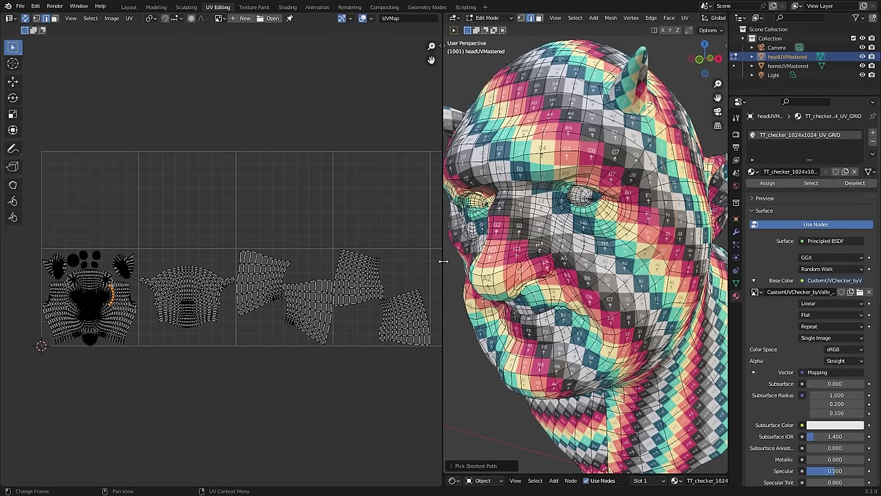
left_click_drag(444, 261, 336, 260)
scroll(478, 216, "down", 3)
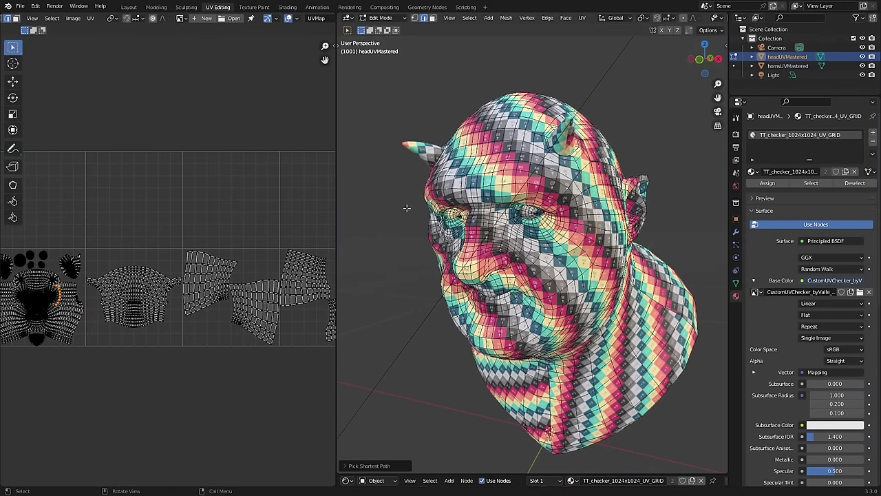
Step: Examine the head's UV islands in the first tile, up close and as a whole
middle_click_drag(55, 303, 159, 292, "shift")
scroll(200, 296, "up", 6)
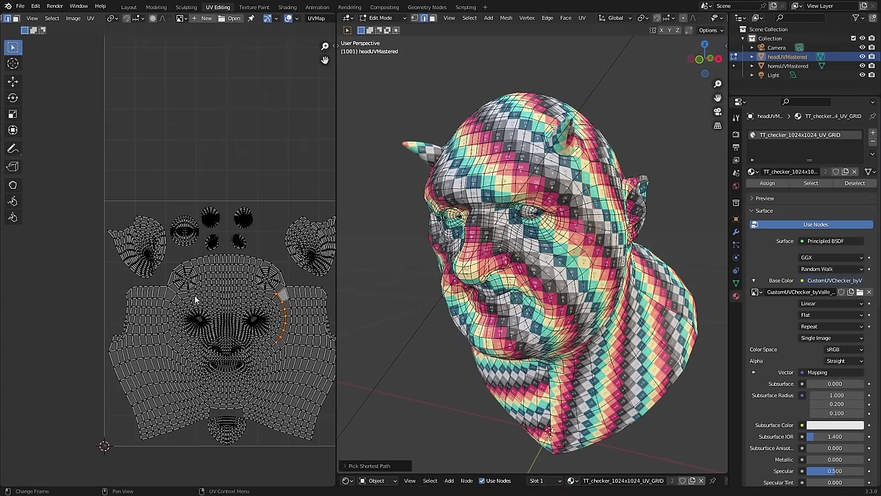
middle_click_drag(227, 309, 193, 252)
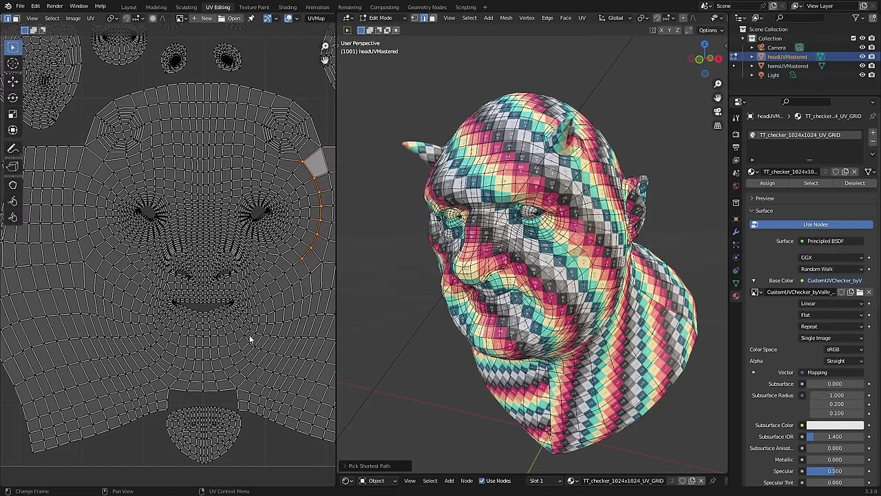
scroll(260, 303, "down", 2)
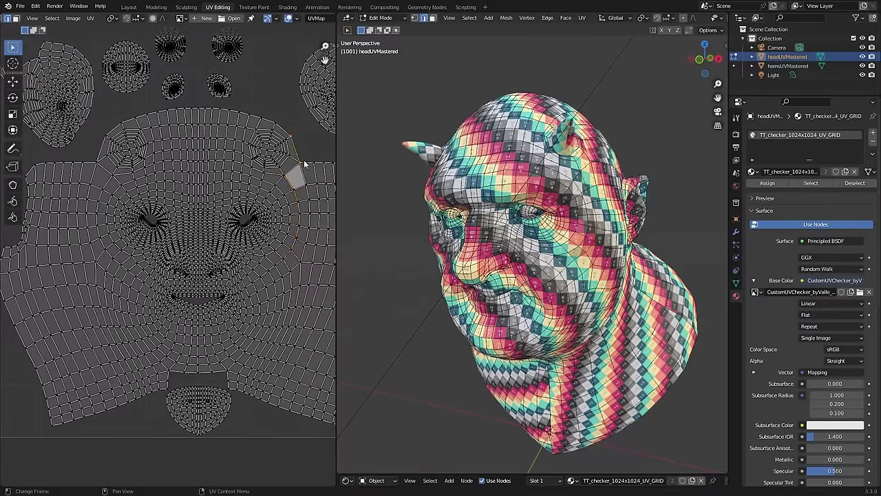
scroll(215, 239, "down", 3)
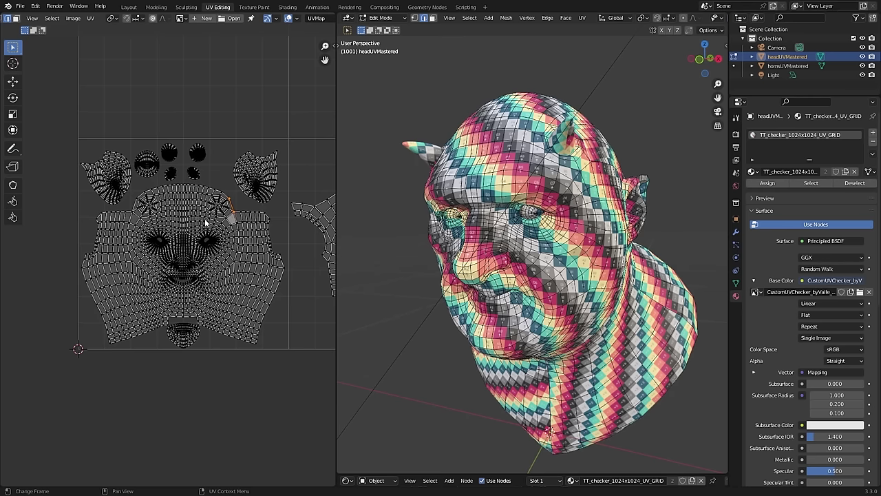
Step: Examine the checker-textured head from the side and the full row of UV tiles in the UV editor
middle_click_drag(224, 233, 227, 212)
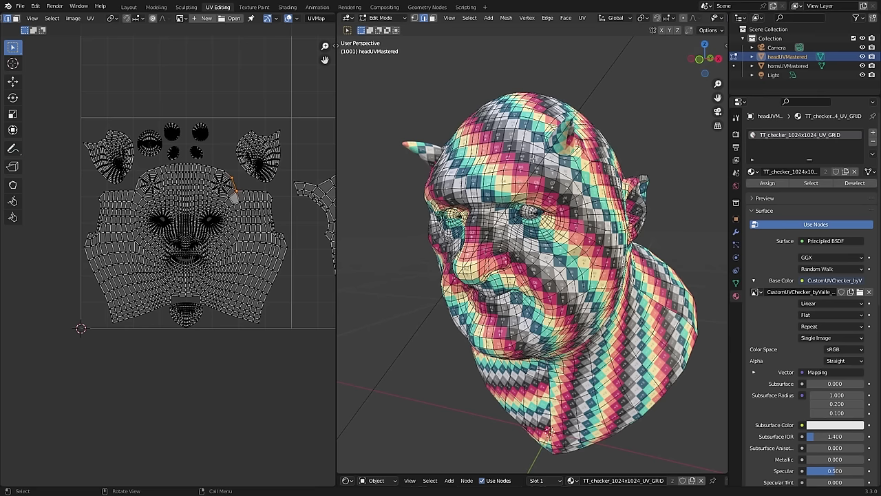
middle_click_drag(564, 206, 455, 222)
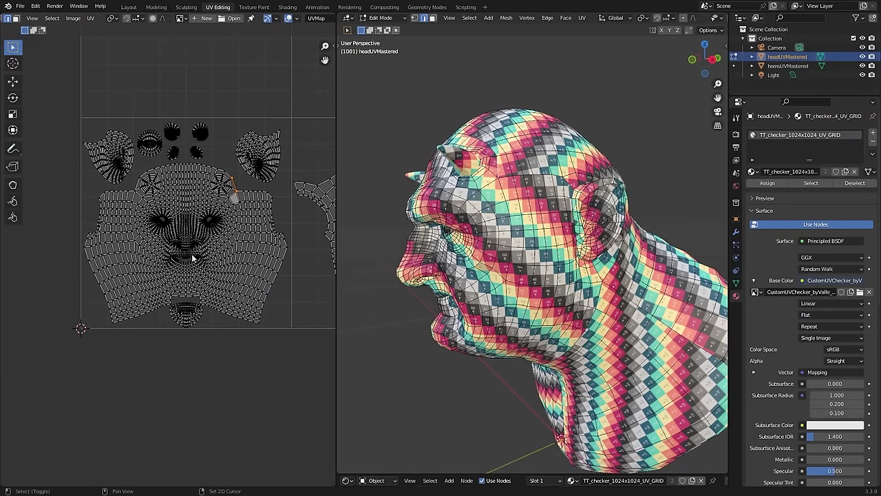
middle_click_drag(195, 255, 131, 276)
scroll(130, 277, "down", 3)
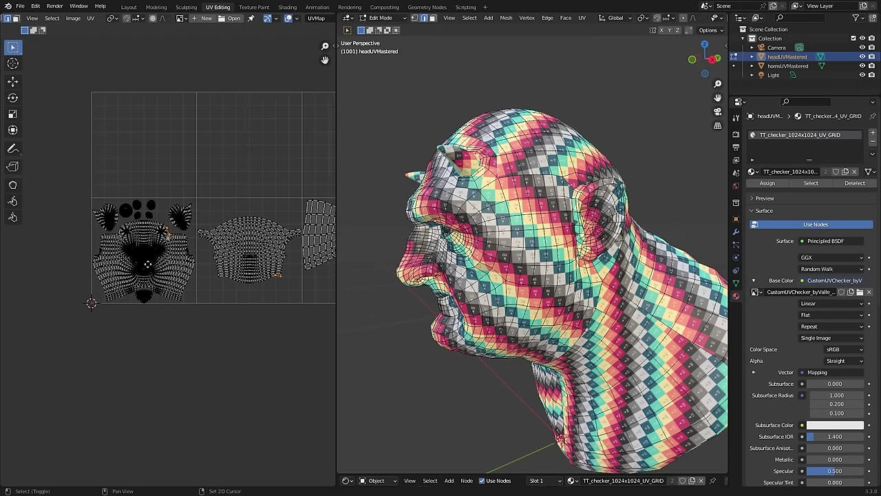
scroll(261, 258, "down", 2)
middle_click_drag(262, 258, 239, 260)
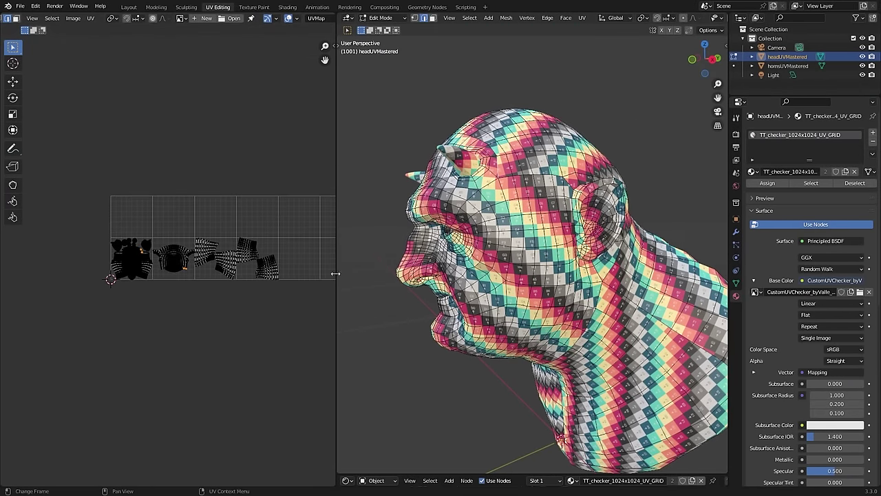
Step: Widen the UV editor and select the face, ear and eye UV islands in the first tile
left_click_drag(339, 276, 429, 277)
scroll(148, 245, "up", 7)
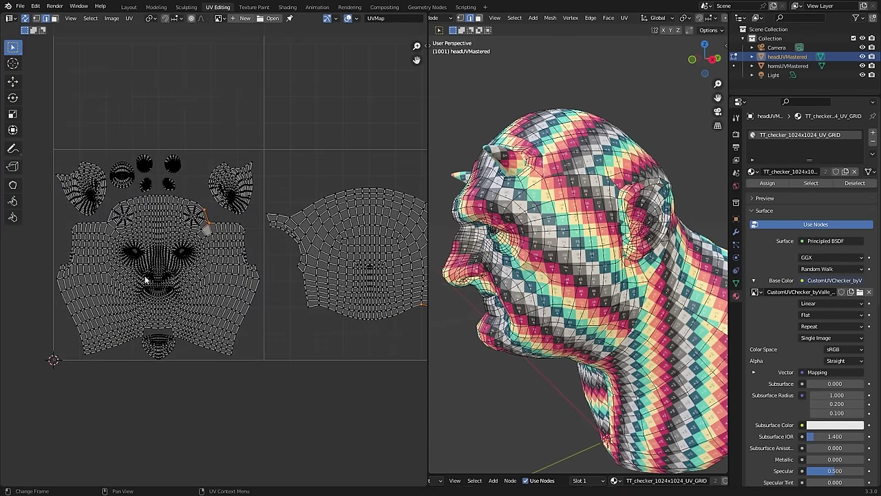
scroll(146, 279, "up", 2)
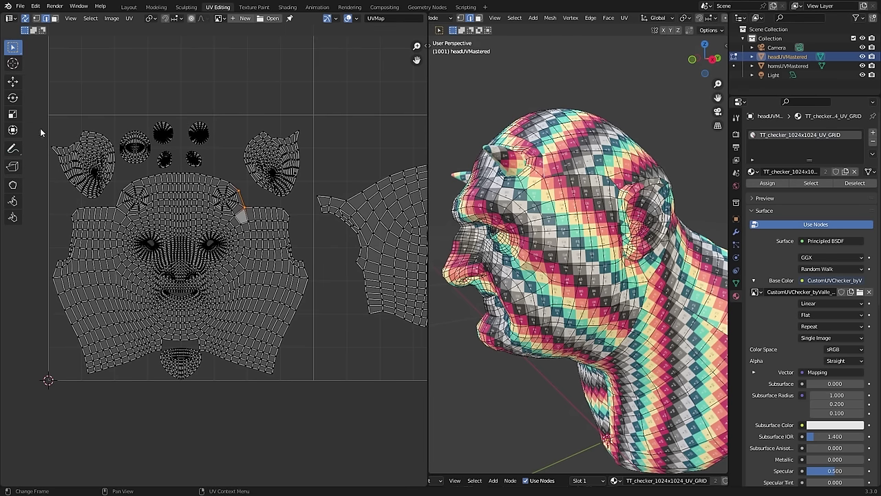
mouse_move(43, 117)
left_mouse_down()
mouse_move(344, 380)
mouse_move(314, 382)
mouse_move(48, 129)
mouse_move(48, 115)
left_mouse_up()
left_click(308, 368)
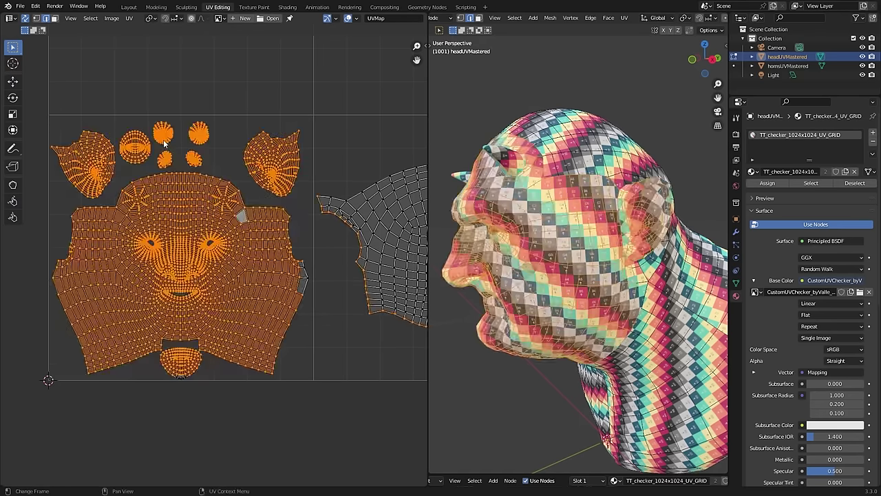
Step: Select the single large UV island in the second tile to check which part of the head it covers
scroll(244, 243, "down", 3)
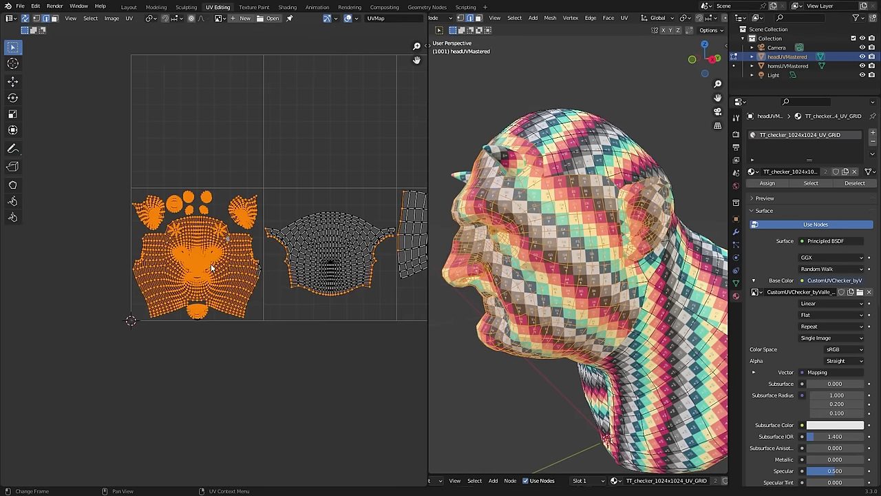
scroll(242, 251, "down", 3)
middle_click_drag(304, 259, 173, 259)
scroll(181, 238, "up", 3)
scroll(135, 257, "up", 2)
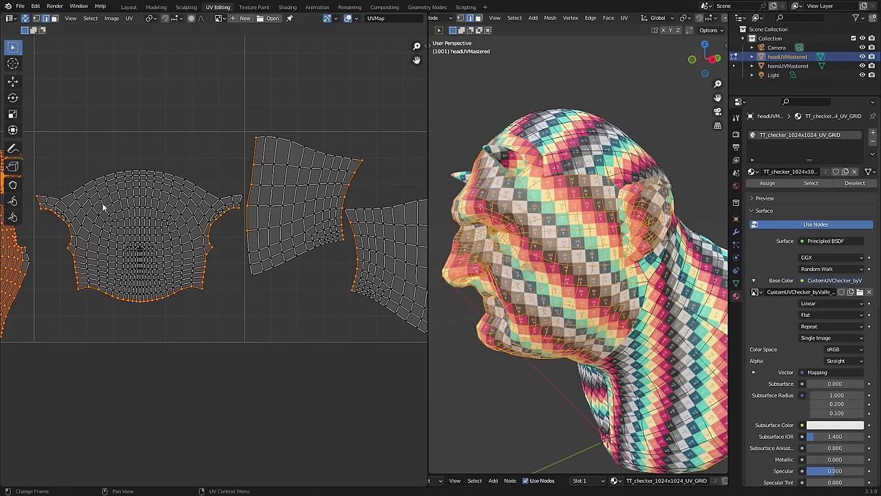
left_click_drag(38, 146, 219, 331, "shift")
Step: Select the two UV islands in the third tile, followed by the two islands in the fourth tile
left_click_drag(248, 122, 437, 349)
middle_click_drag(305, 252, 261, 278)
scroll(322, 276, "down", 3)
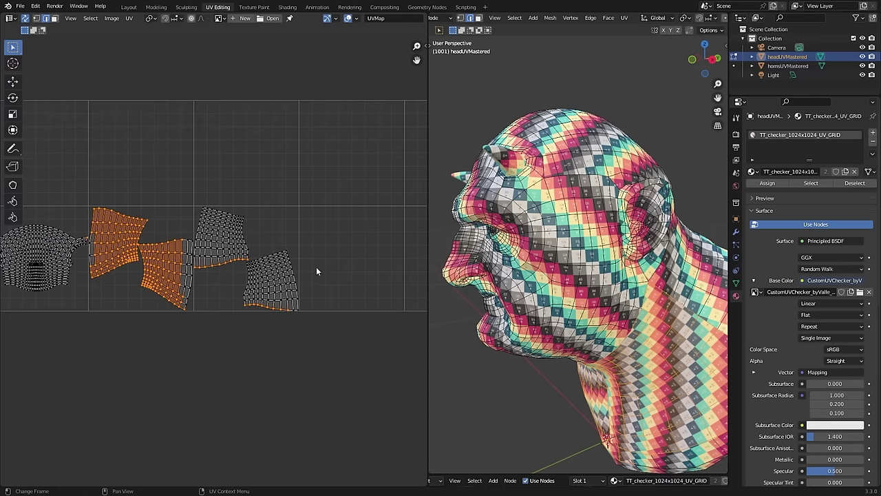
middle_click_drag(306, 244, 387, 242)
left_click_drag(408, 316, 276, 191)
Step: Examine the islands across the UV tiles, up close and as a row, and the checker-textured bust from the front
middle_click_drag(31, 234, 159, 219)
scroll(115, 259, "up", 8)
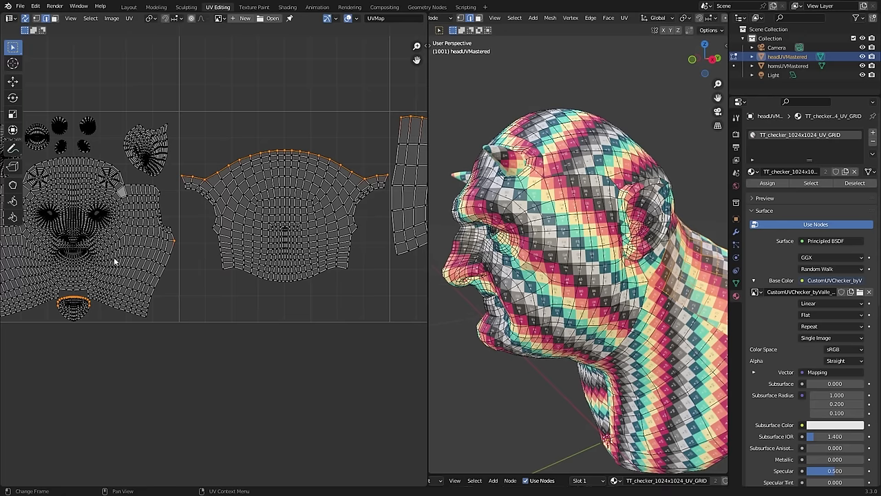
middle_click_drag(30, 222, 130, 220)
scroll(177, 250, "down", 8)
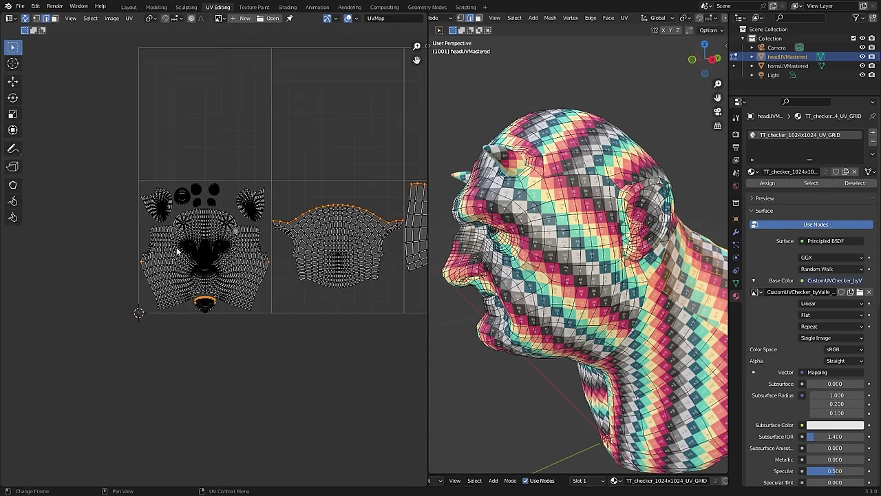
middle_click_drag(284, 261, 136, 255)
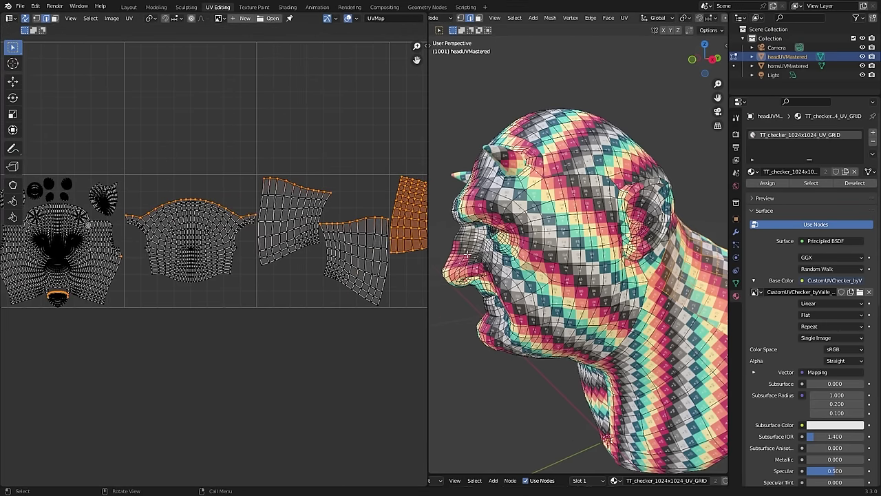
middle_click_drag(442, 256, 519, 259)
scroll(554, 256, "down", 2)
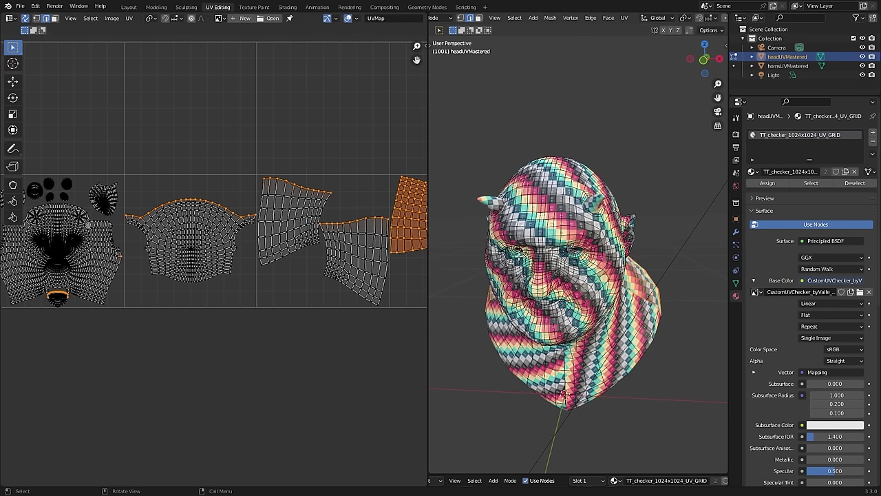
mouse_move(557, 236)
middle_mouse_down()
mouse_move(575, 229)
mouse_move(558, 222)
middle_mouse_up()
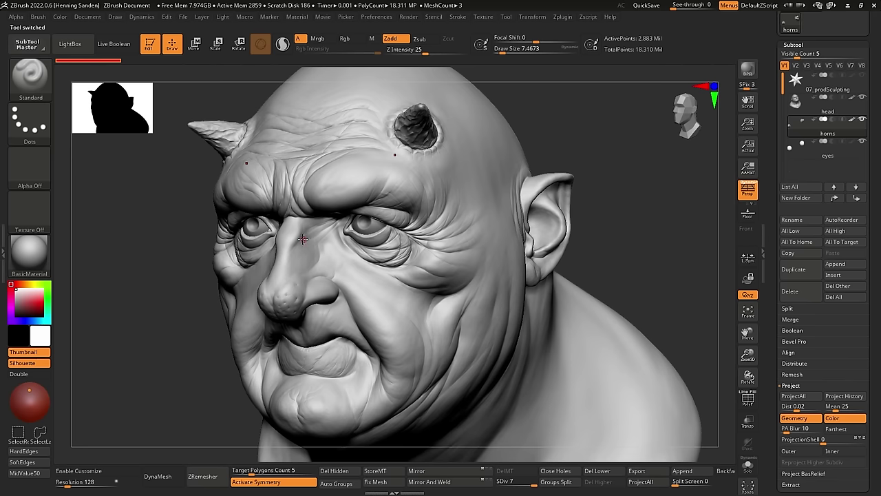
Step: Switch to ZBrush and examine the sculpted head and horns from the front and above, and the eyes and nose up close
right_click_drag(303, 238, 340, 269)
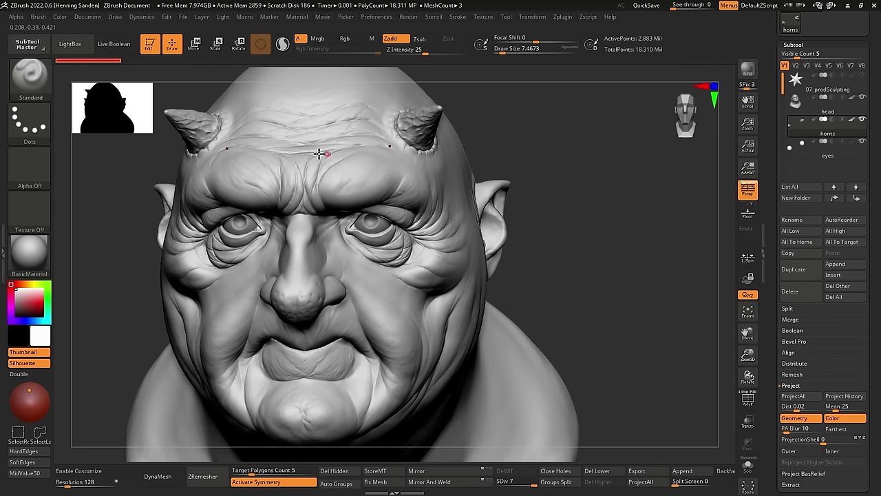
right_click_drag(382, 161, 378, 221)
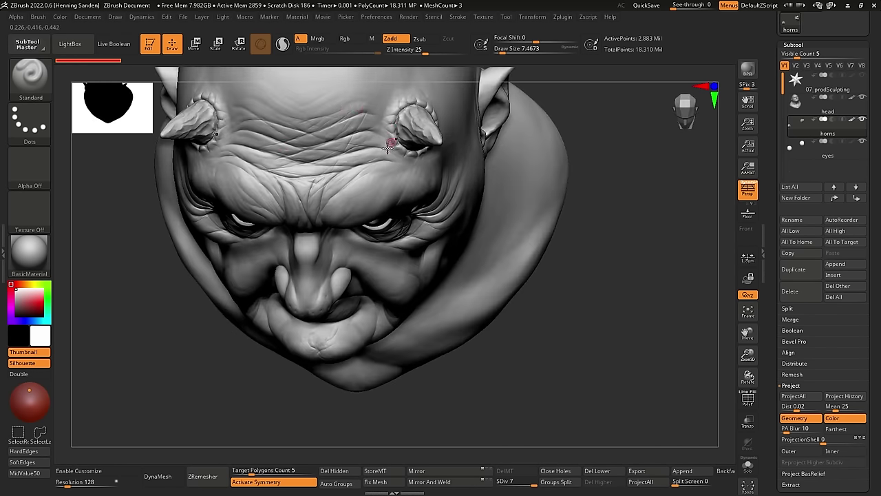
mouse_move(389, 146)
right_mouse_down()
mouse_move(403, 153)
mouse_move(431, 71)
right_mouse_up()
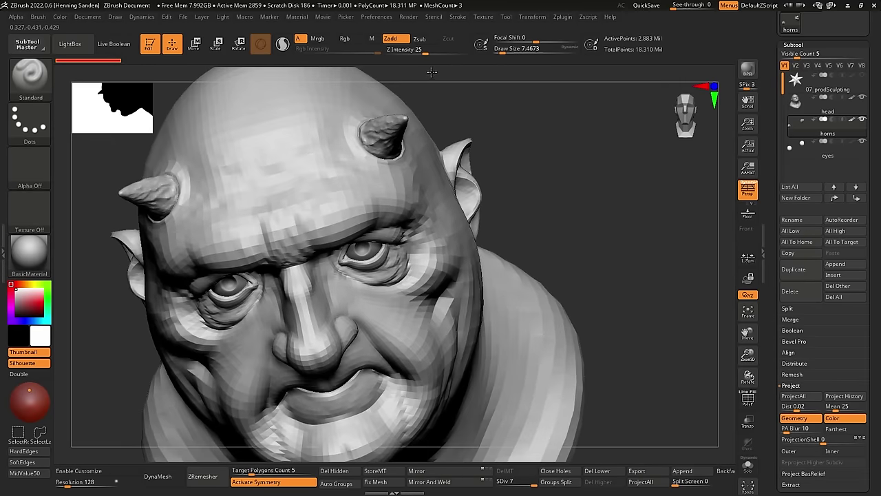
right_click_drag(404, 248, 392, 121, "shift")
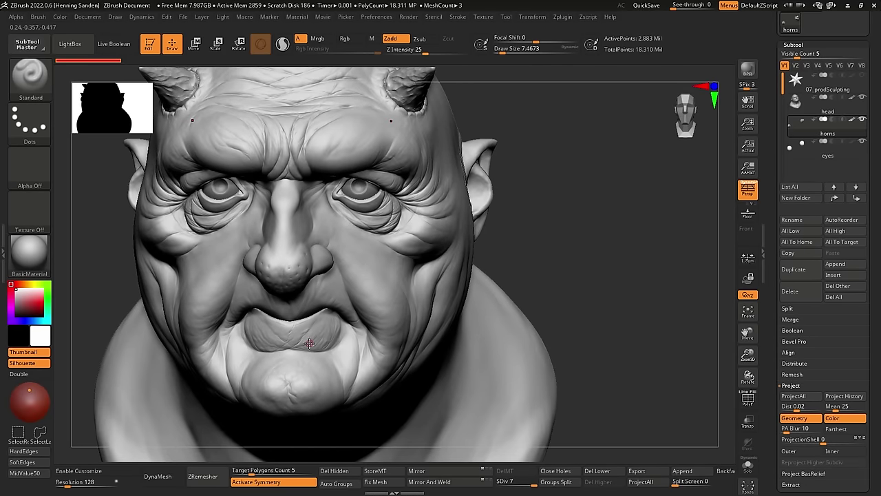
right_click_drag(309, 343, 376, 254, "alt")
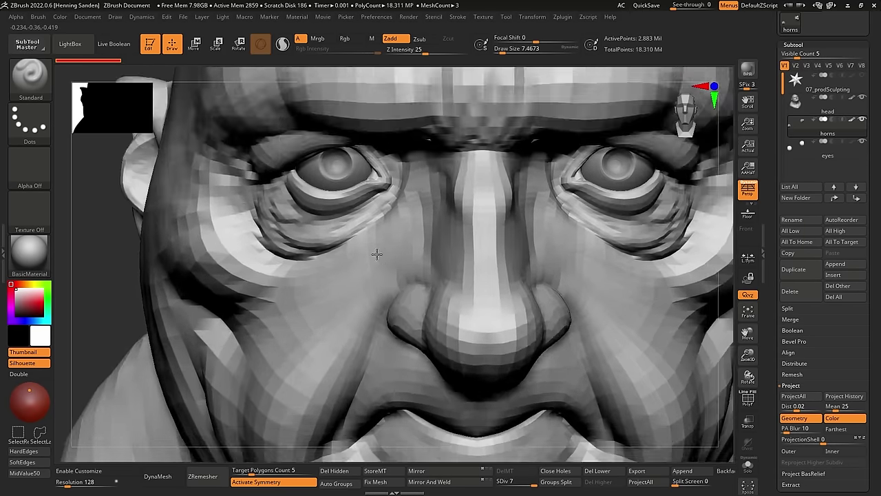